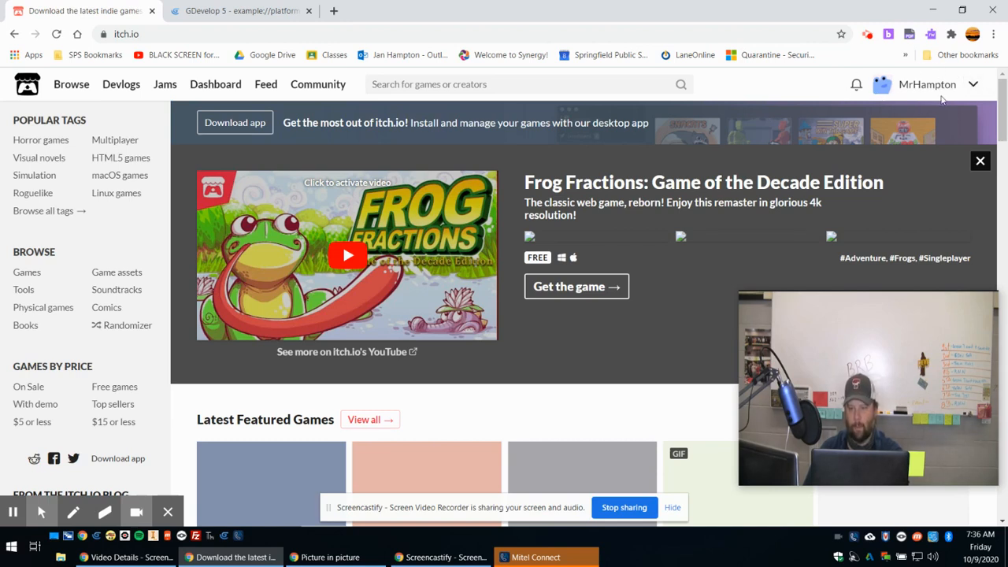
Open the creator dashboard and start creating a new project.
left_click(437, 242)
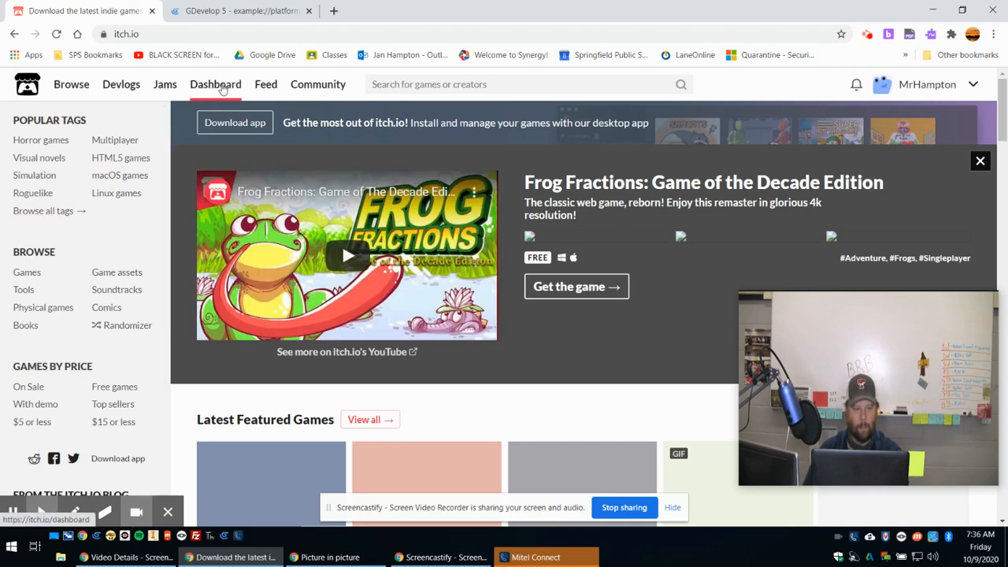
left_click(222, 89)
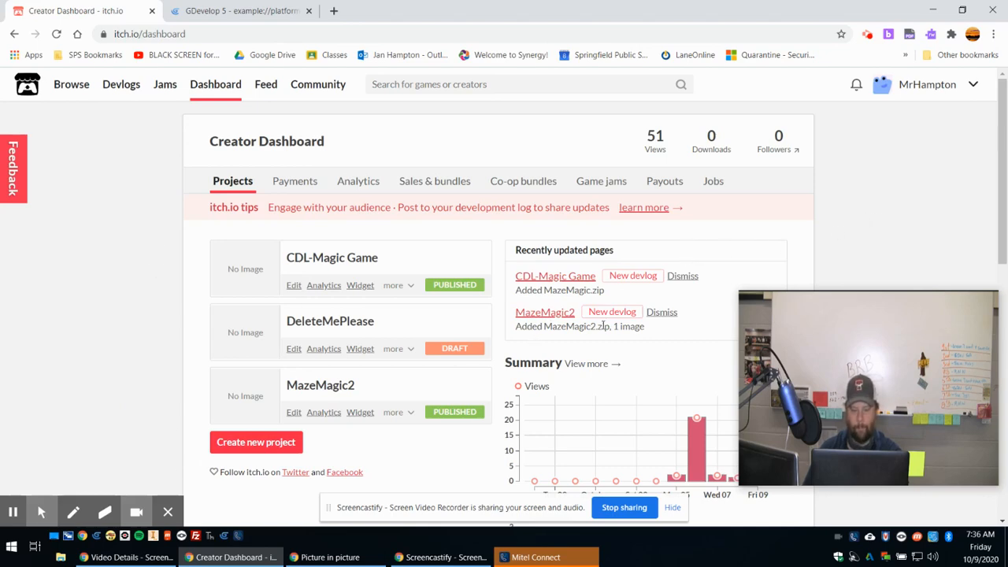
scroll(603, 330, "down", 3)
scroll(598, 338, "down", 2)
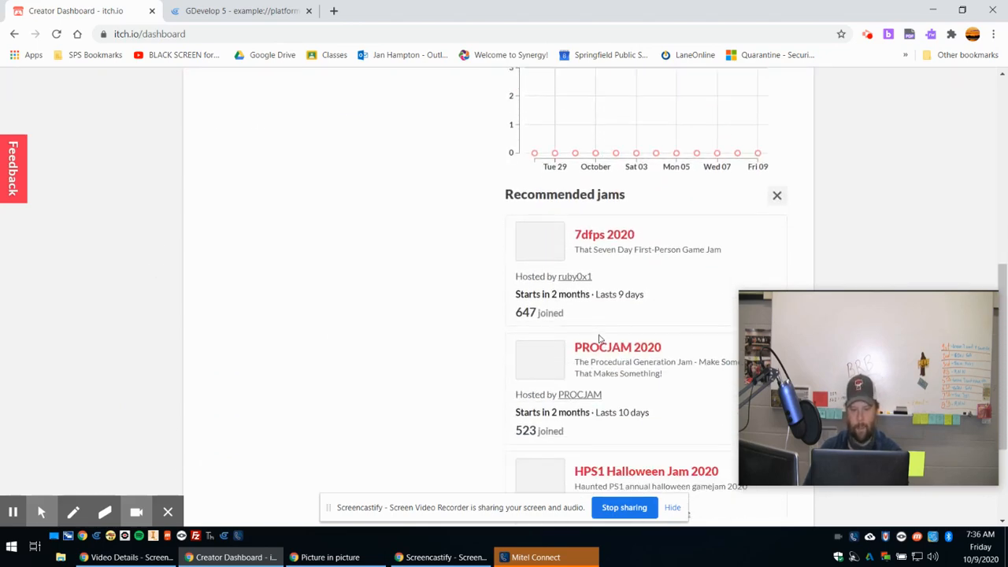
scroll(599, 339, "down", 2)
scroll(600, 339, "up", 7)
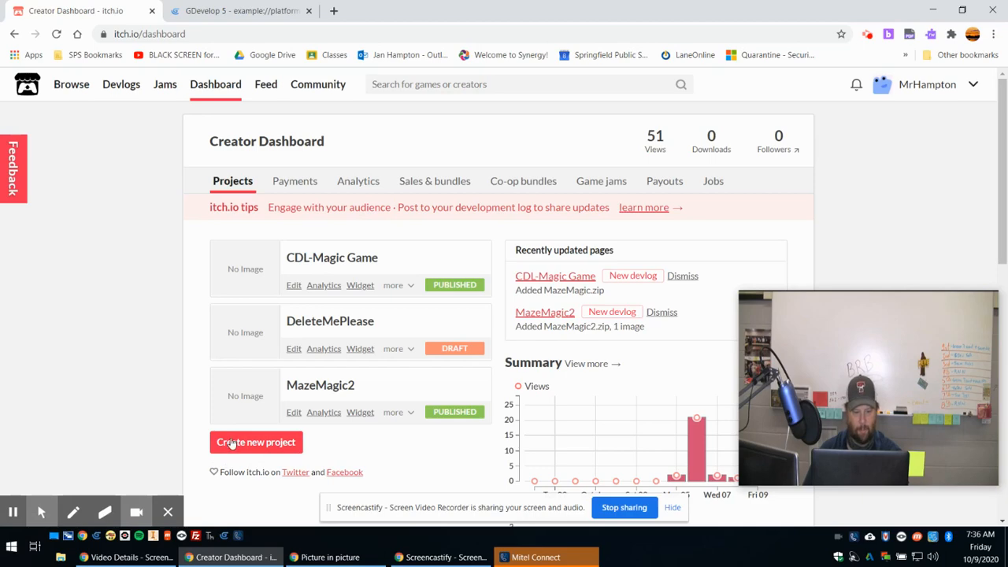
left_click(266, 446)
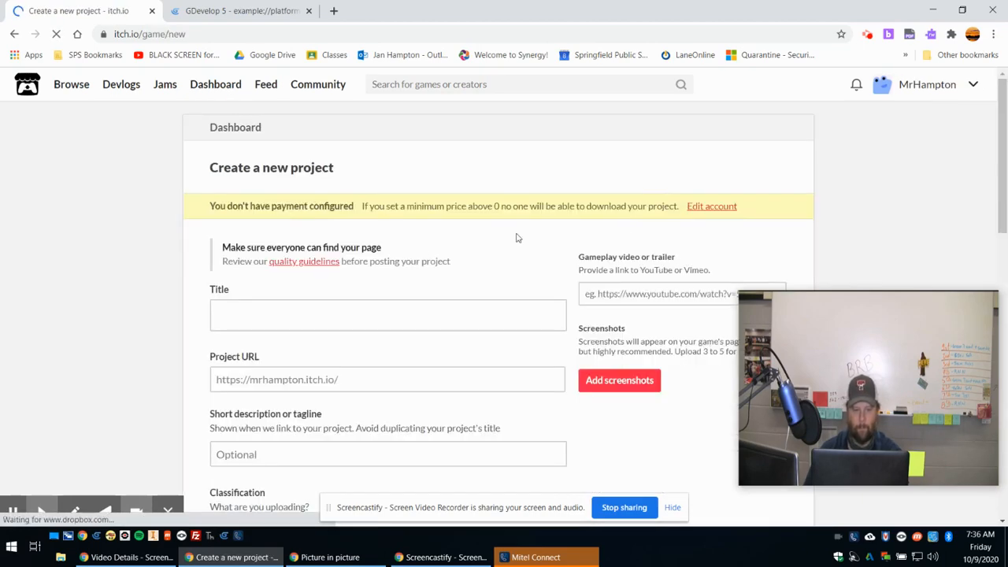
Title the new project Awesome Platformer and let its project URL be generated from the title.
scroll(430, 236, "down", 1)
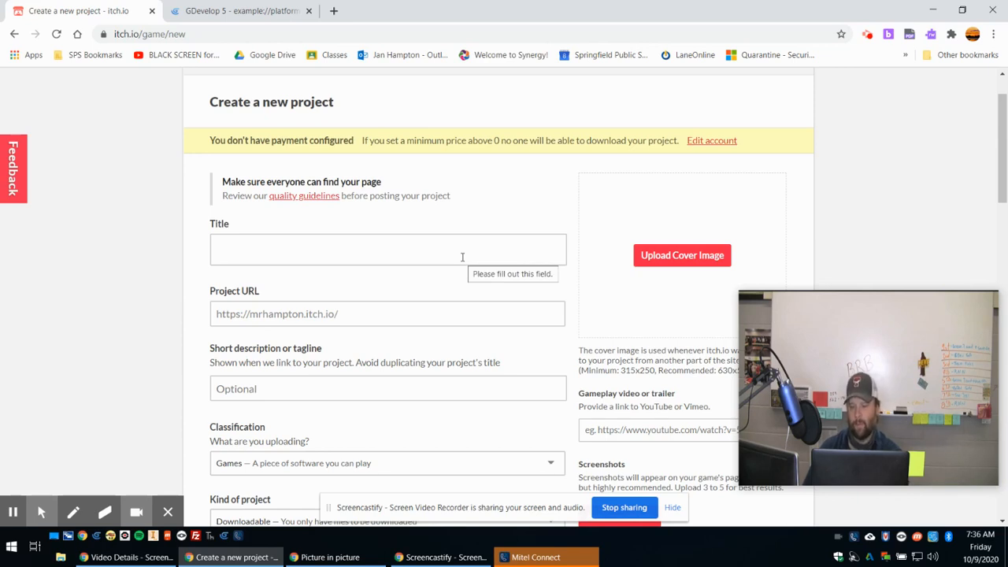
left_click(245, 251)
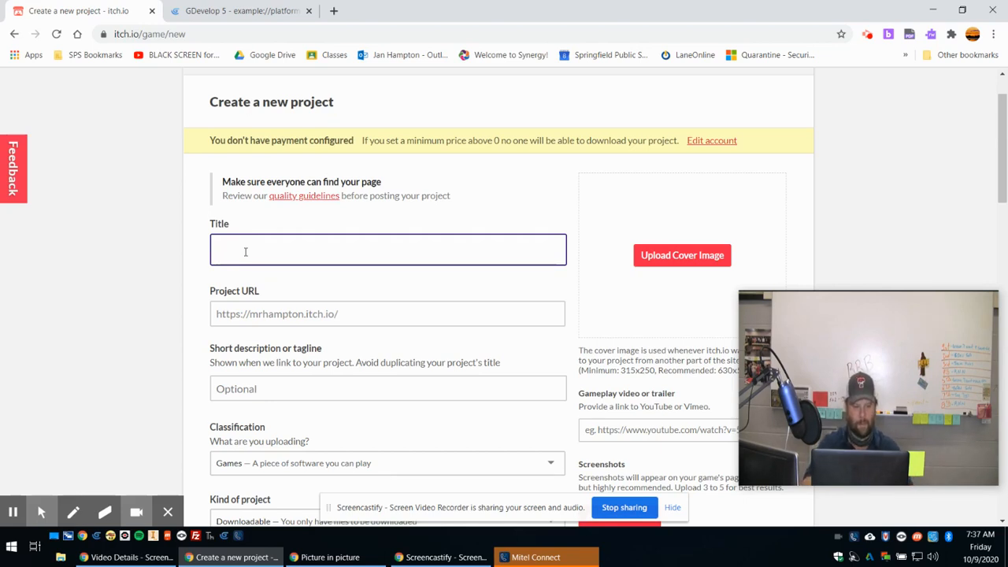
type("Mr. ")
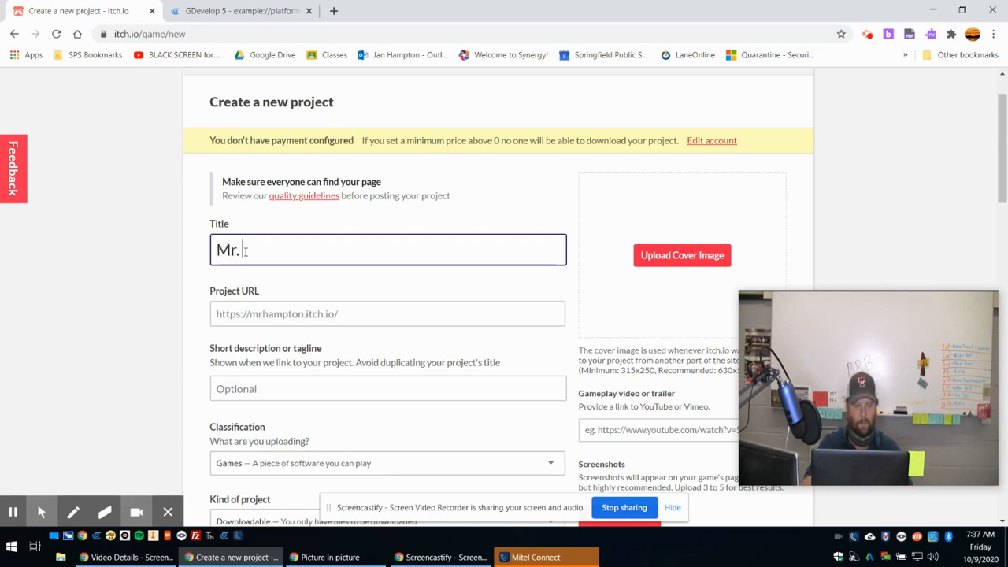
type("H")
key("BackSpace")
key("BackSpace")
key("BackSpace")
key("BackSpace")
key("BackSpace")
type("Awesome Platformer")
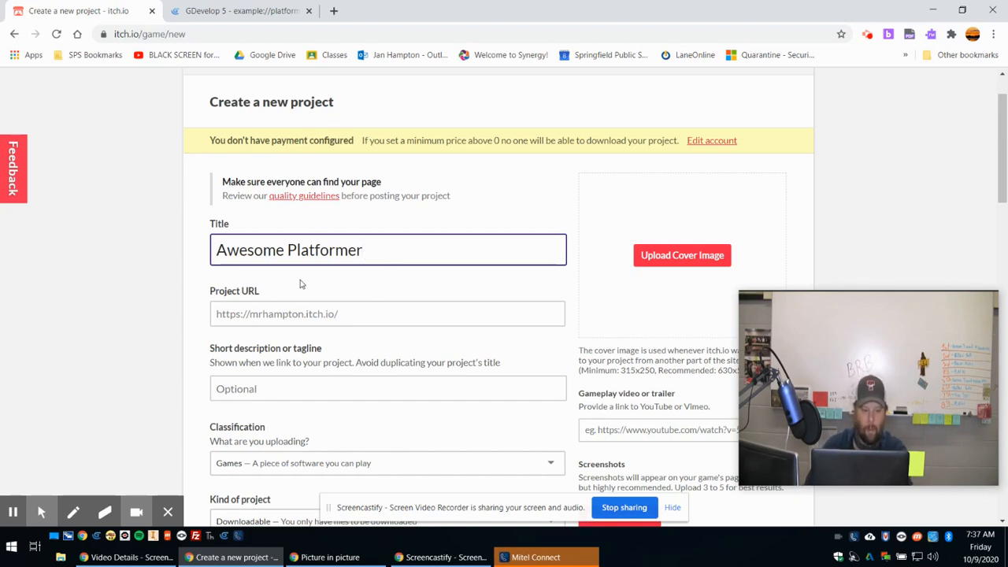
left_click(360, 276)
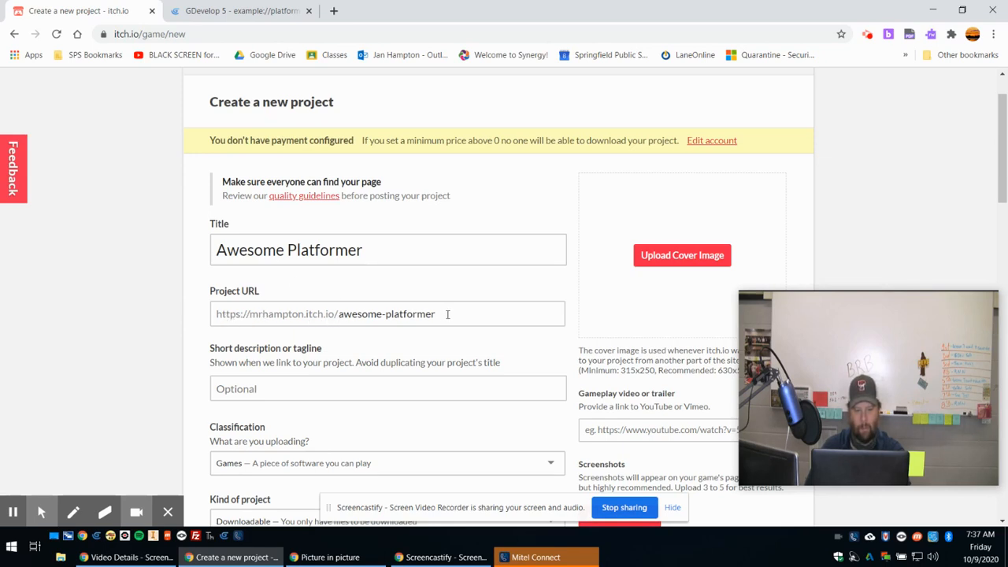
left_click_drag(407, 314, 465, 311)
left_click(354, 337)
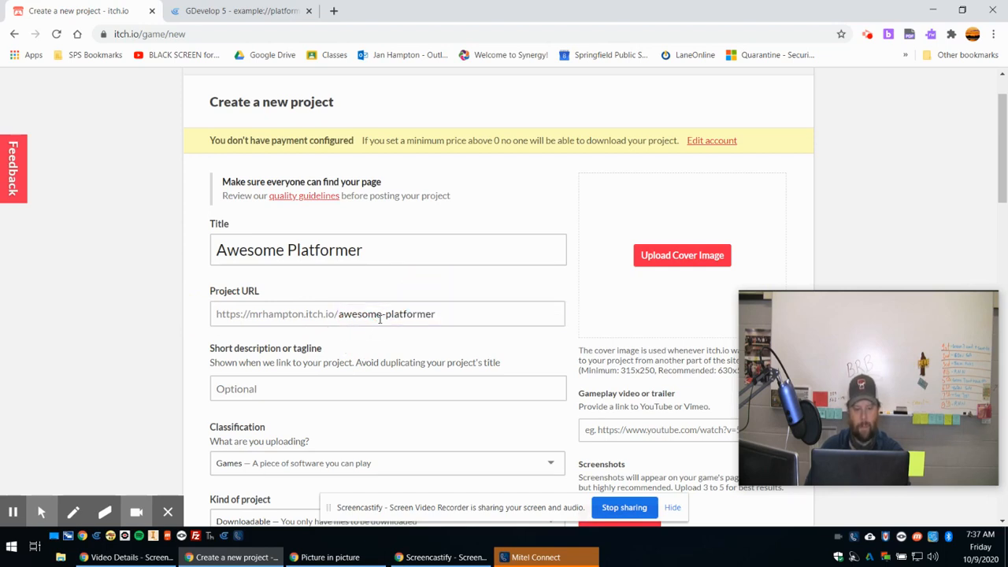
Enter "Play Me!" as the project's short description.
scroll(378, 330, "down", 2)
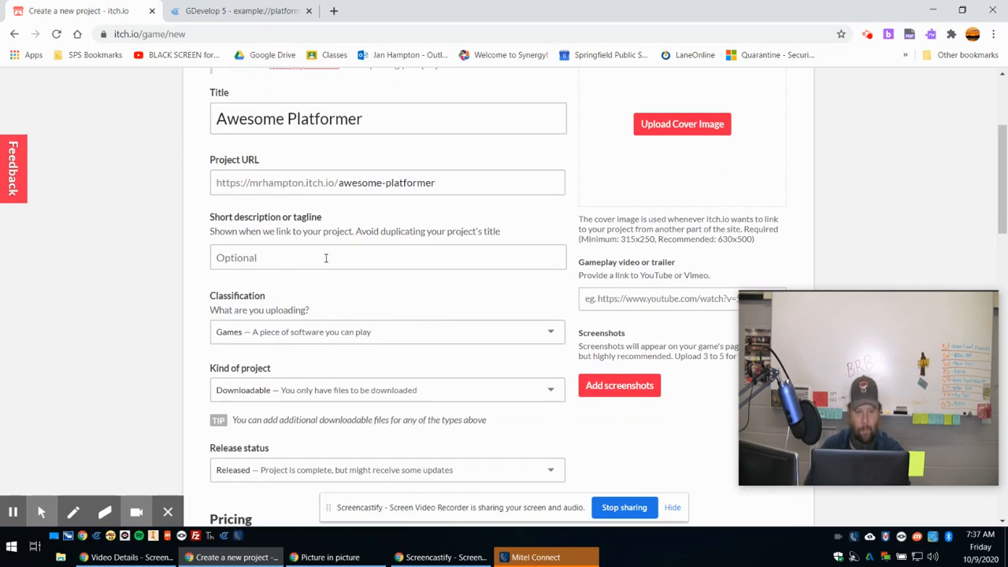
left_click(272, 259)
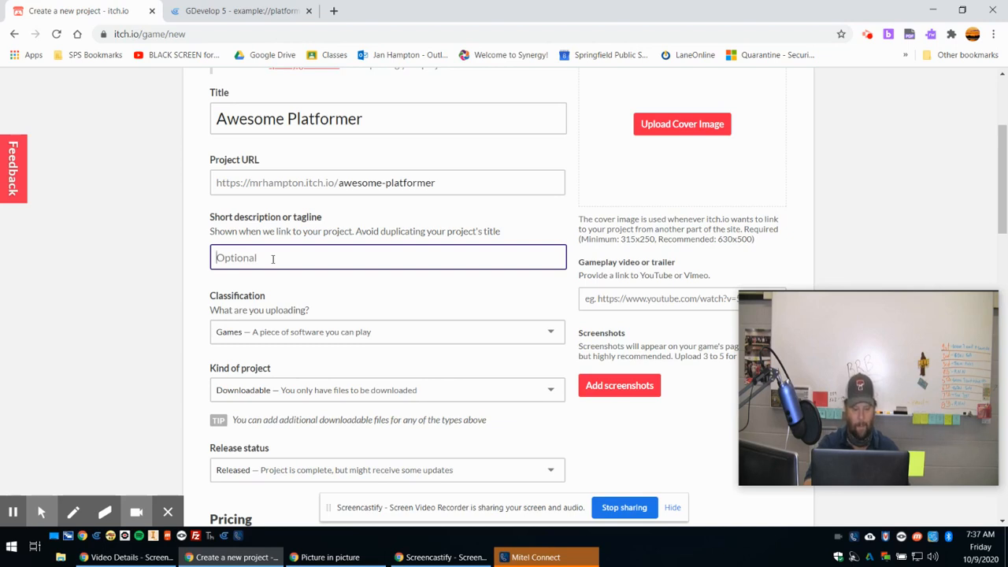
type("Play Me!")
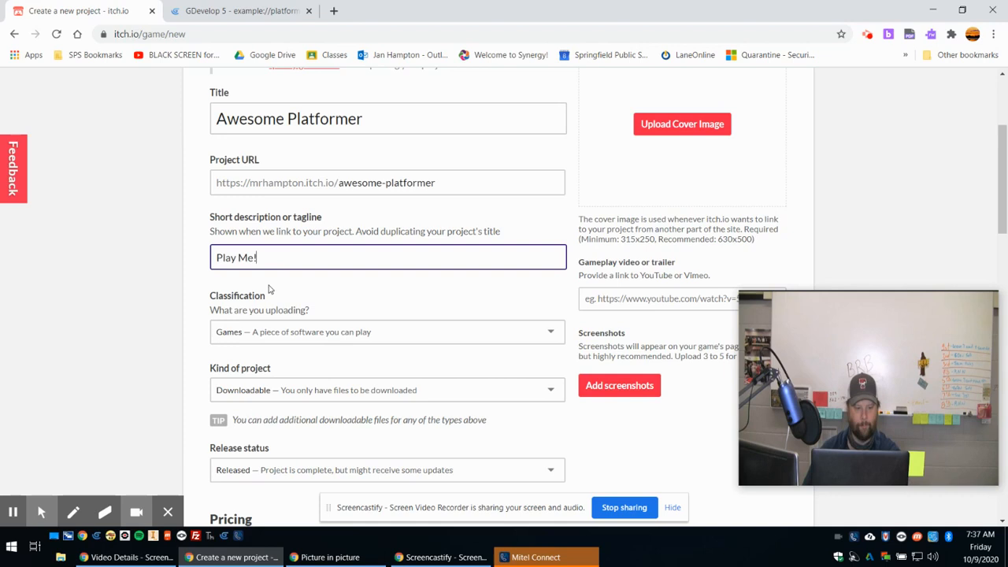
left_click(376, 311)
Set the kind of project to HTML, for a ZIP or HTML file played in the browser.
scroll(376, 311, "down", 1)
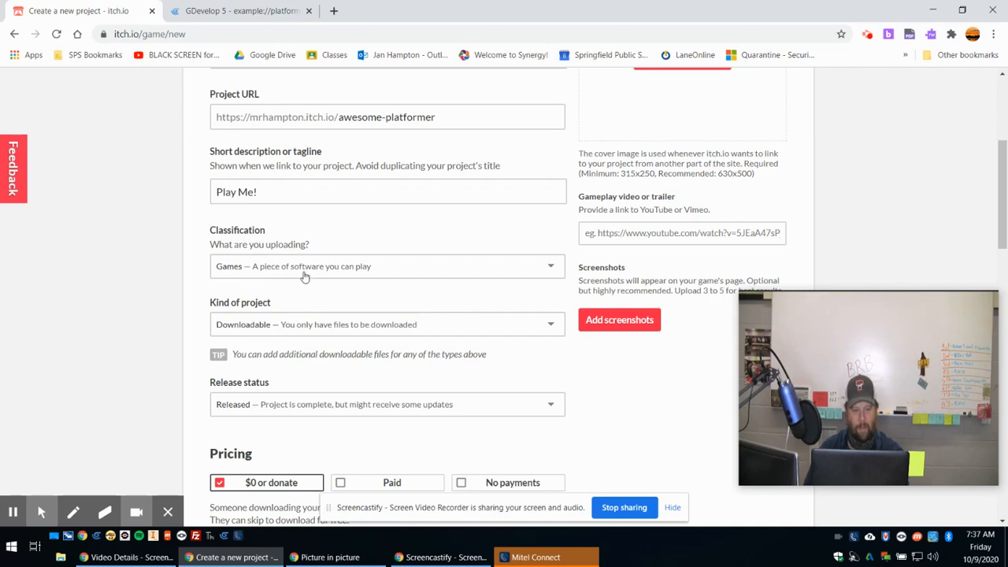
scroll(389, 275, "down", 2)
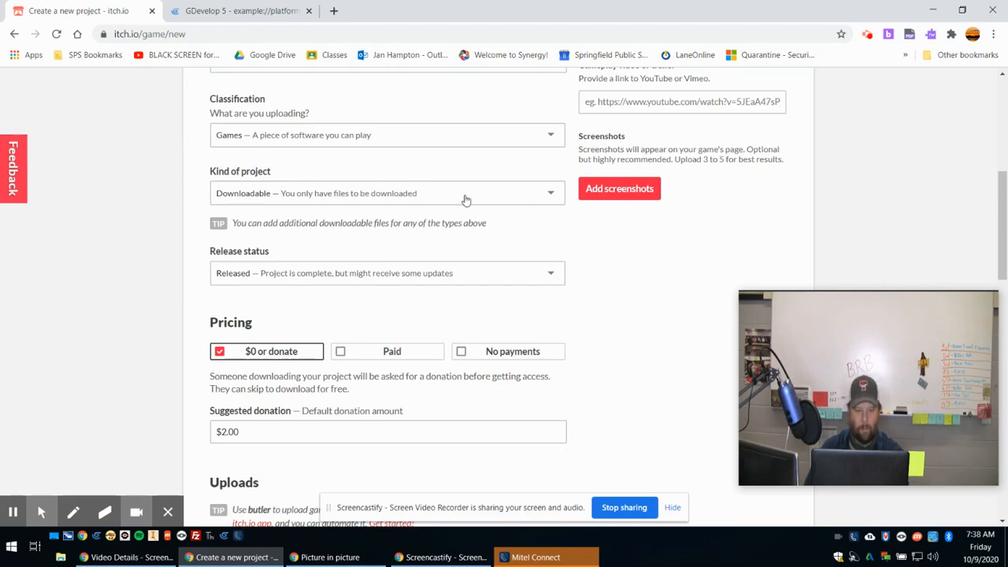
left_click(465, 200)
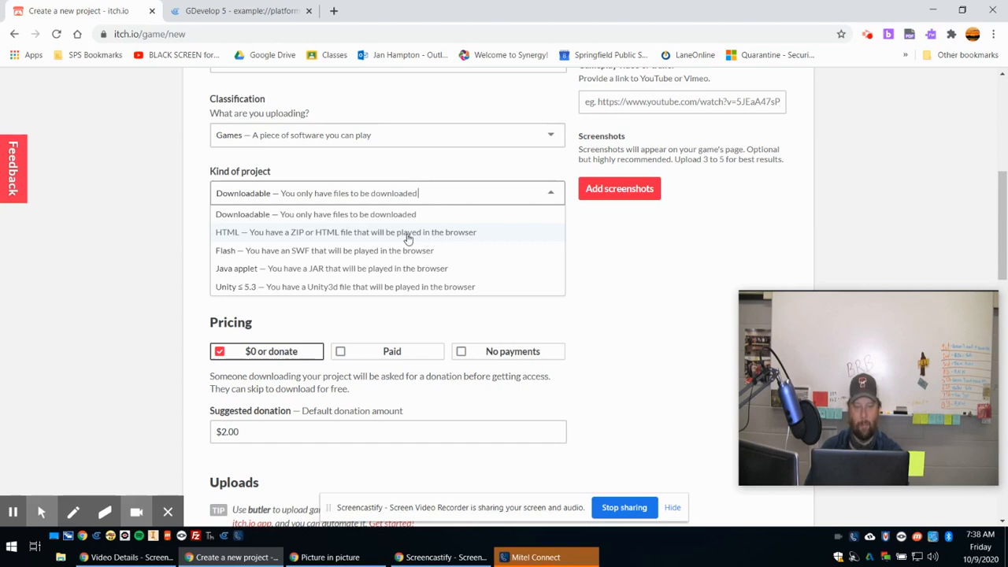
left_click(246, 234)
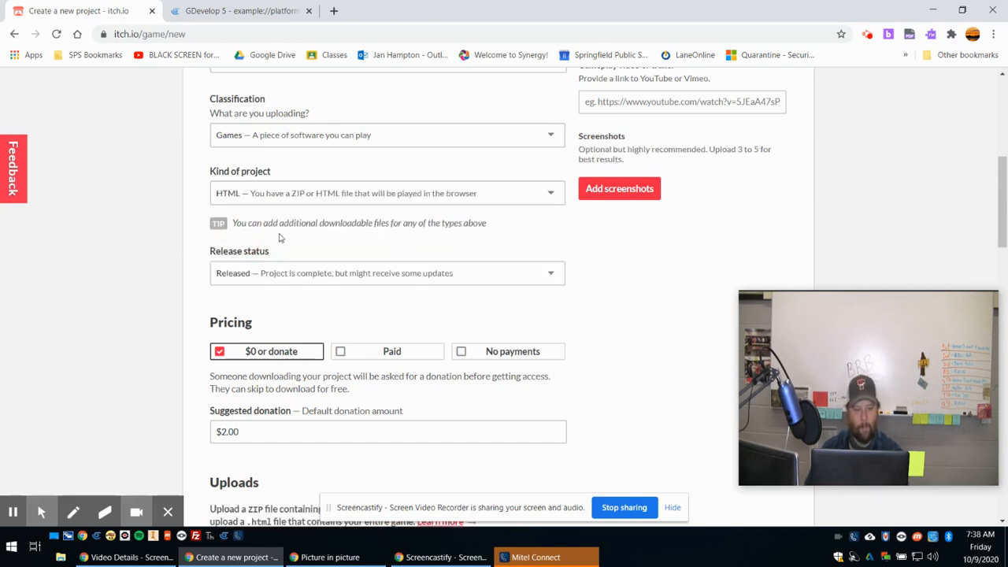
Set the project's pricing to No payments.
scroll(204, 280, "down", 1)
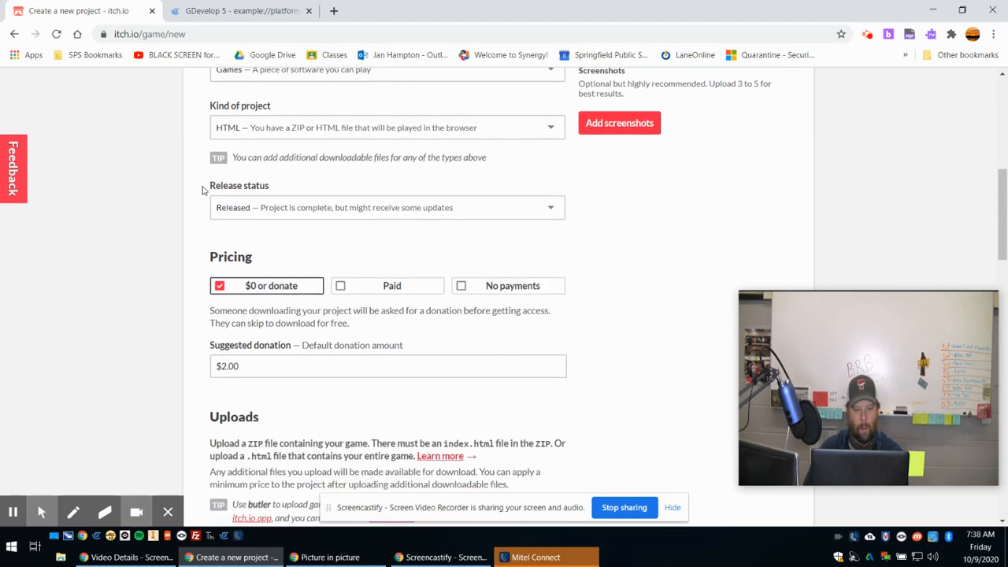
scroll(201, 239, "down", 1)
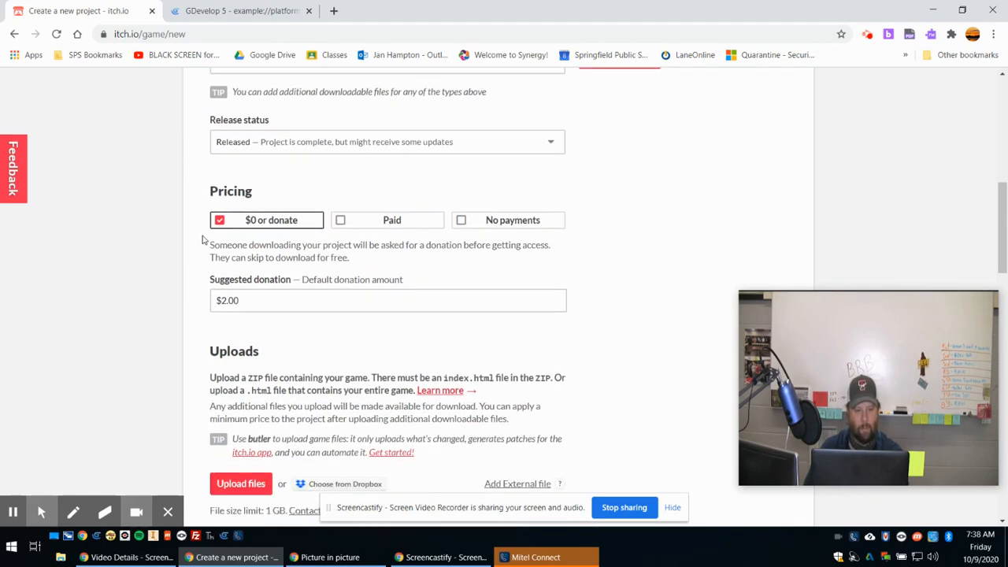
left_click_drag(212, 191, 252, 192)
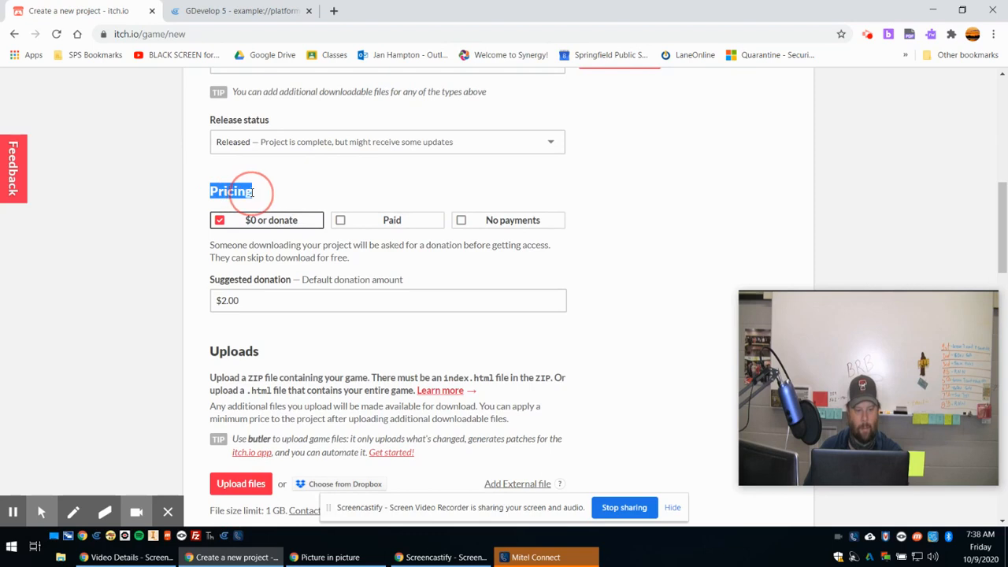
left_click(487, 219)
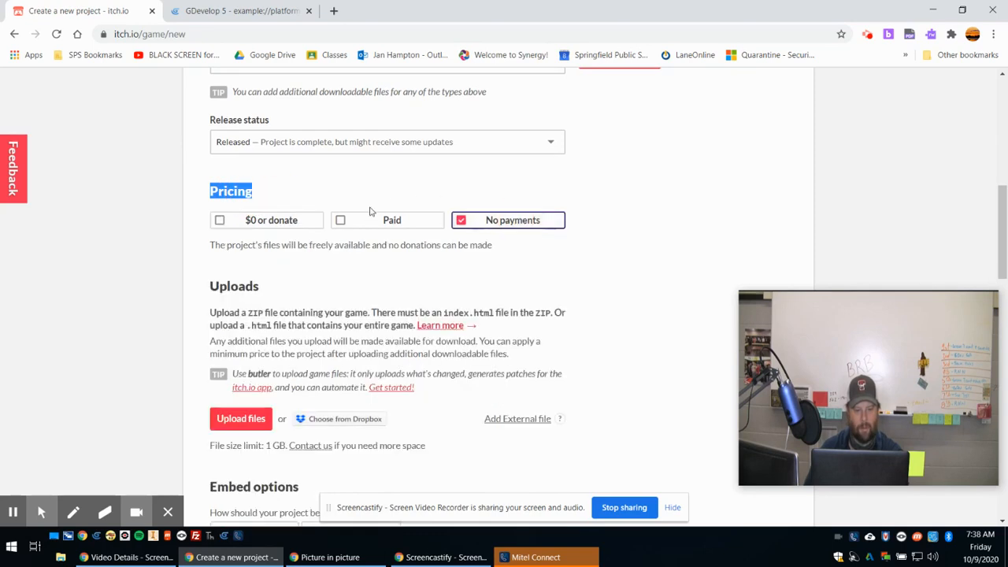
left_click(298, 198)
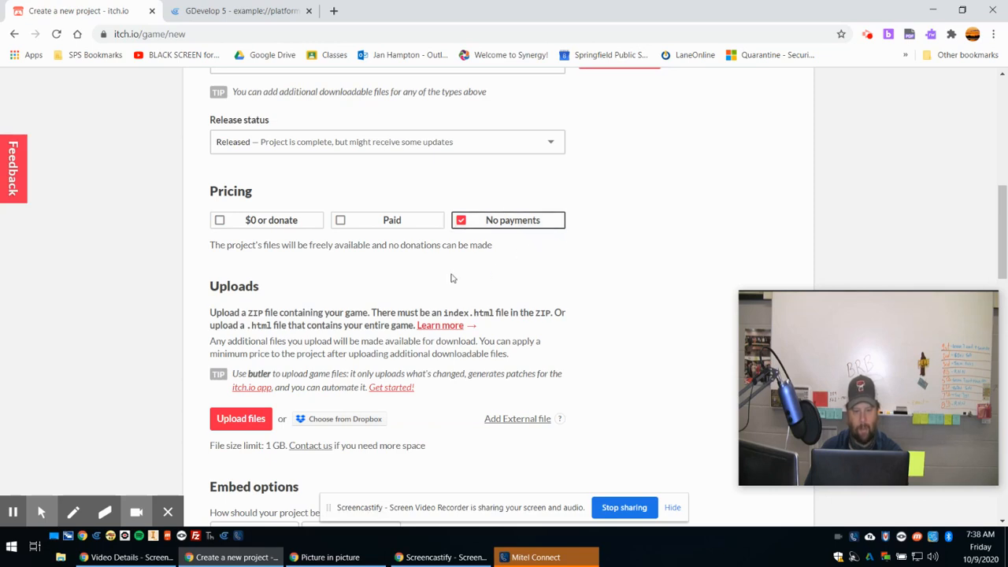
Upload the game file platformer.zip from the Desktop folder to the project.
scroll(225, 269, "down", 1)
scroll(225, 269, "down", 1)
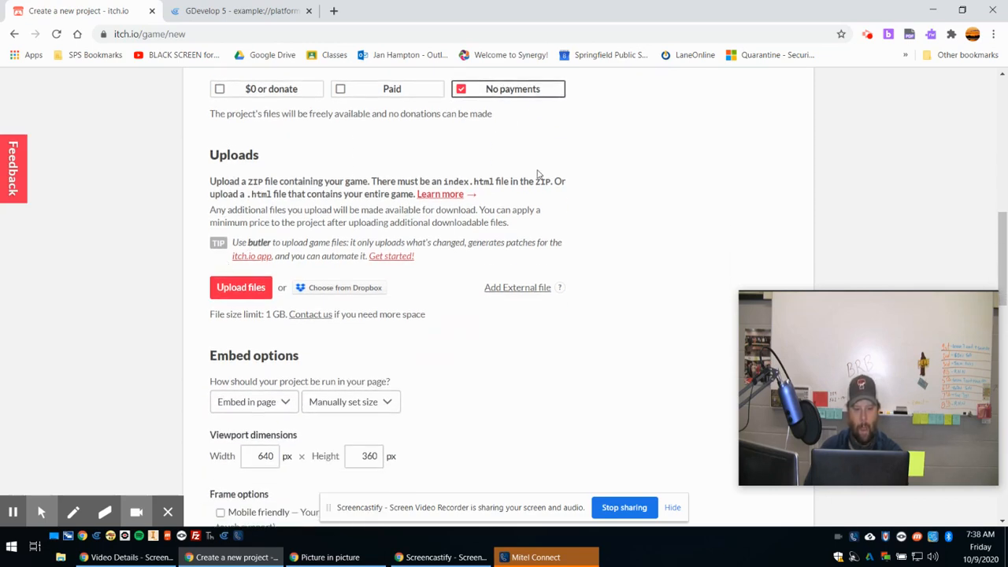
left_click(235, 289)
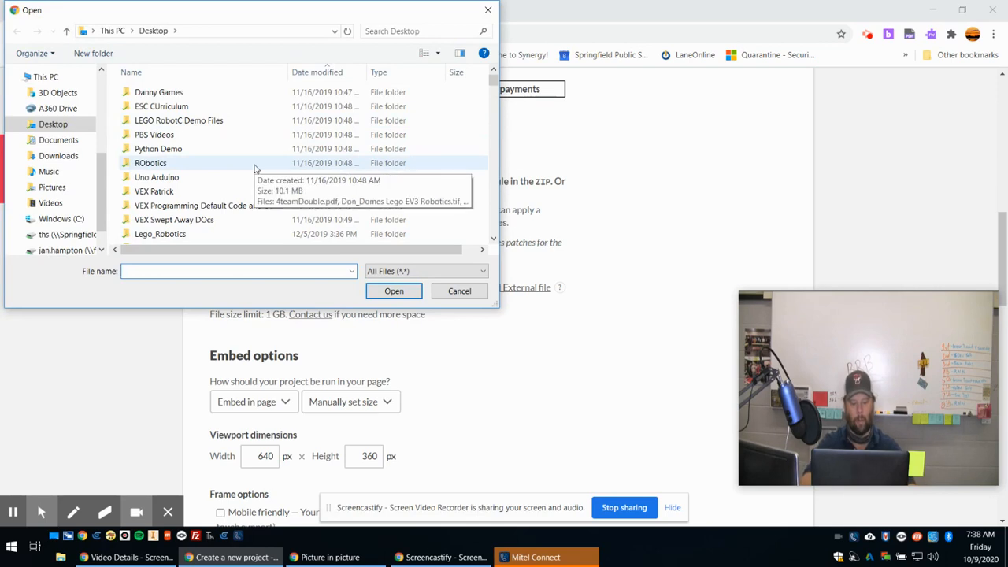
type("pla")
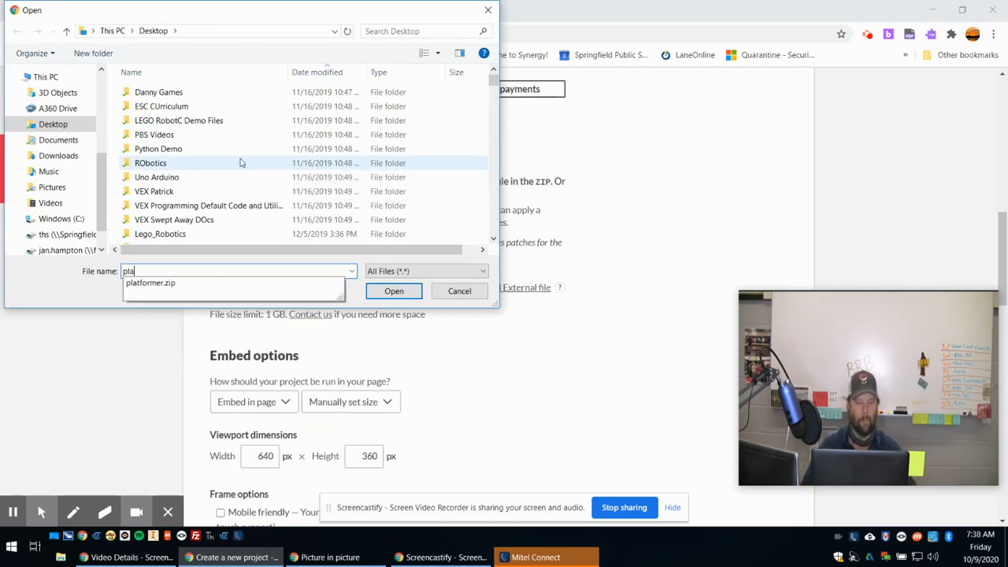
key("Down")
key("Return")
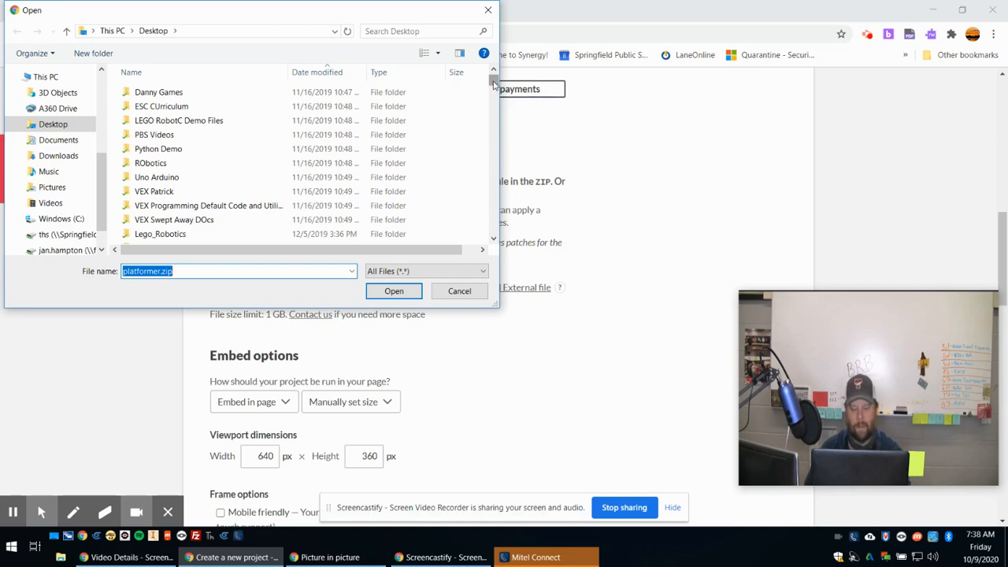
left_click(59, 157)
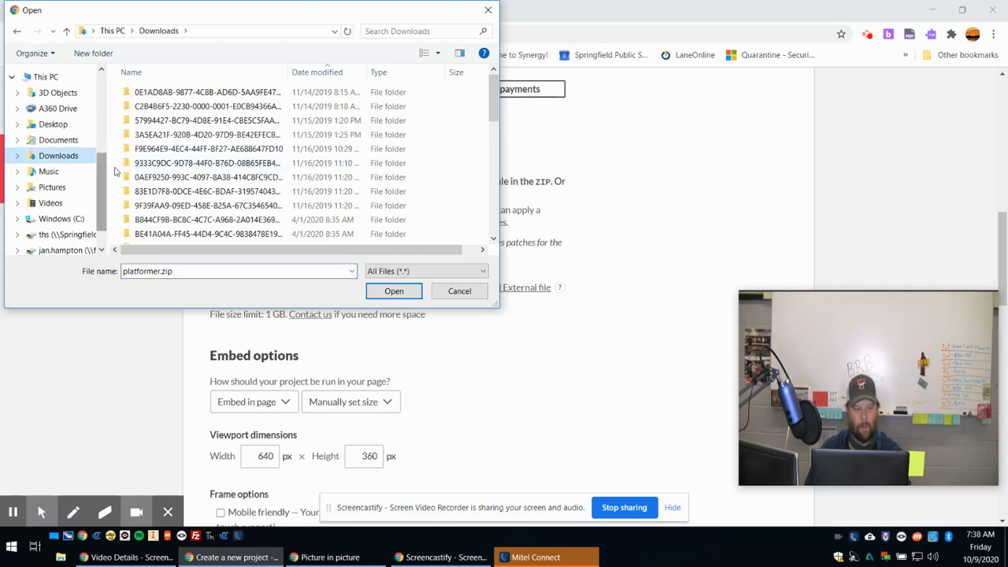
left_click(53, 124)
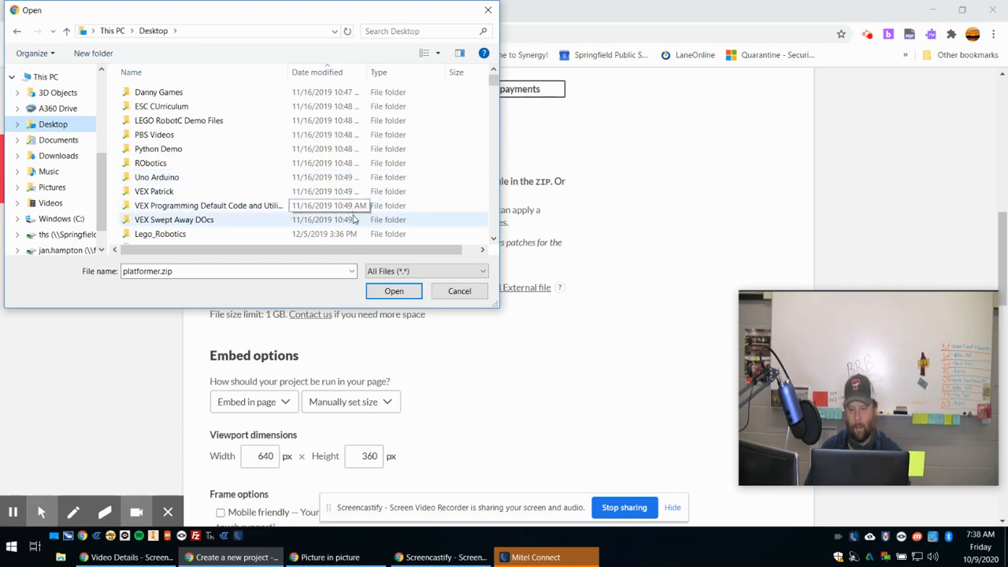
left_click(393, 292)
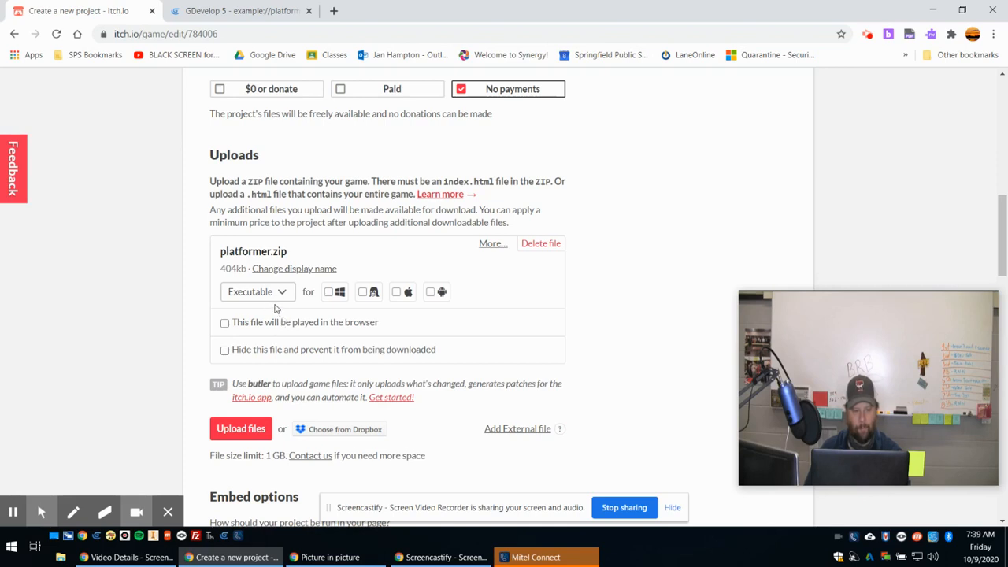
left_click(285, 294)
left_click(285, 294)
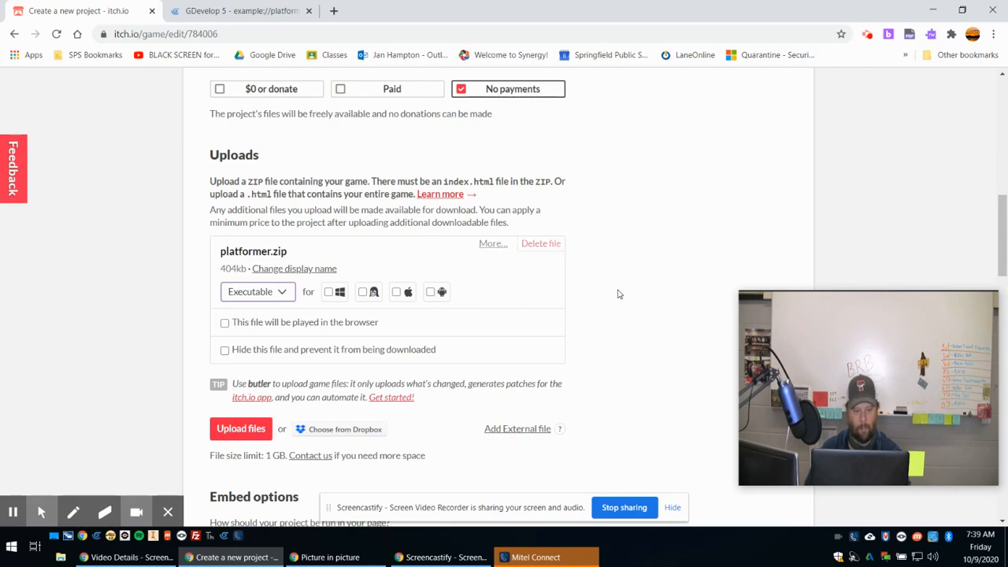
Set the embedded game's viewport dimensions to 800 px wide by 600 px high.
scroll(619, 293, "down", 4)
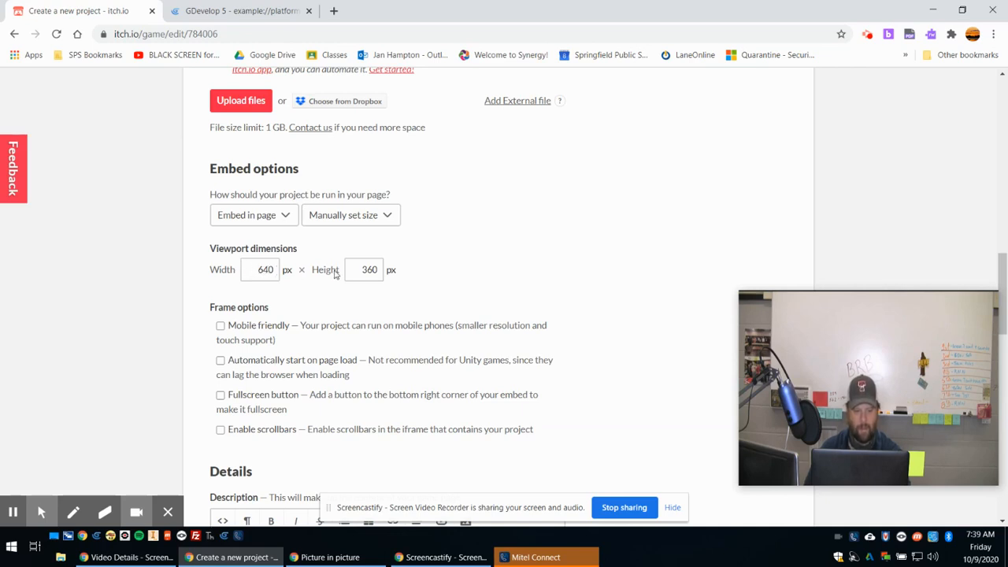
double_click(265, 268)
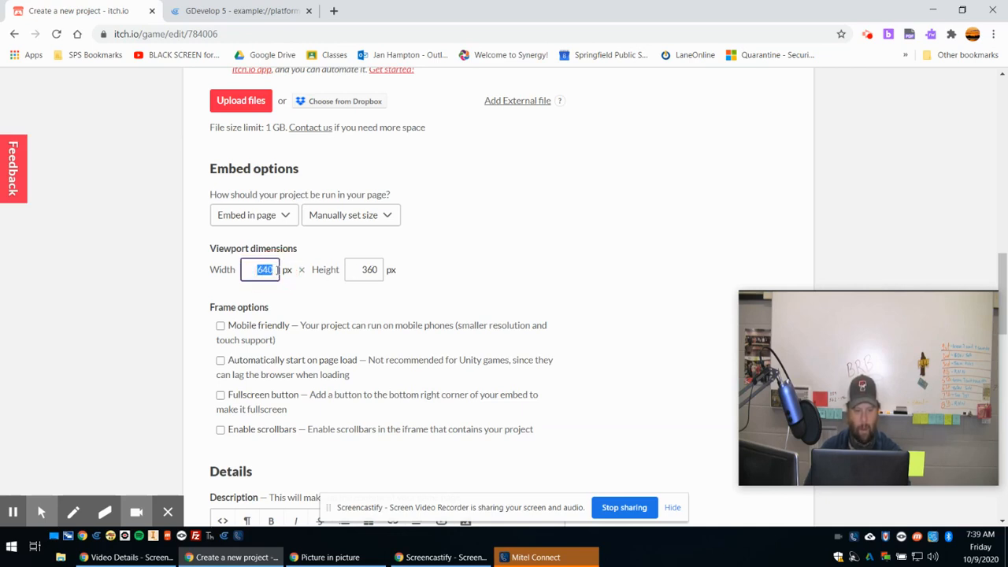
type("800")
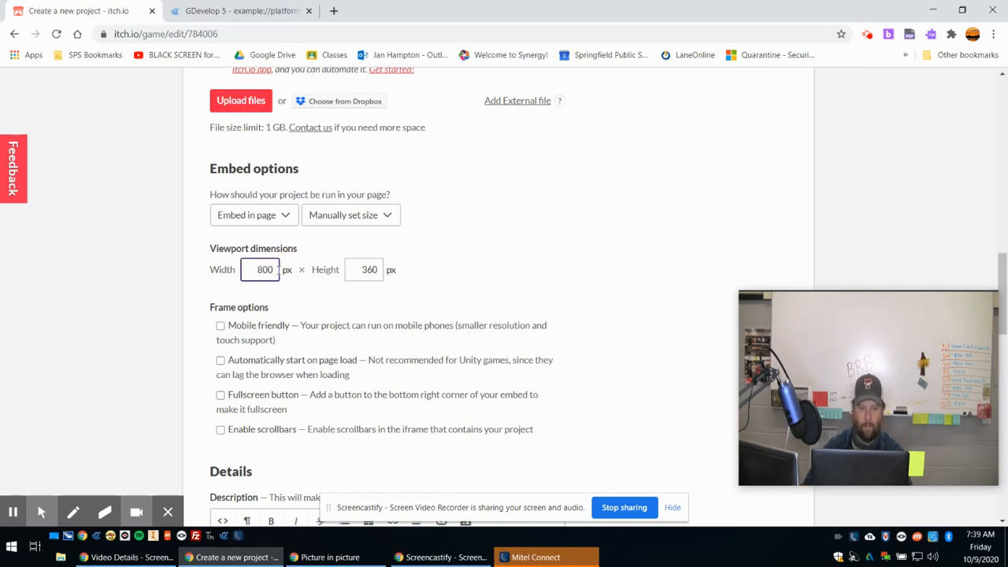
double_click(374, 269)
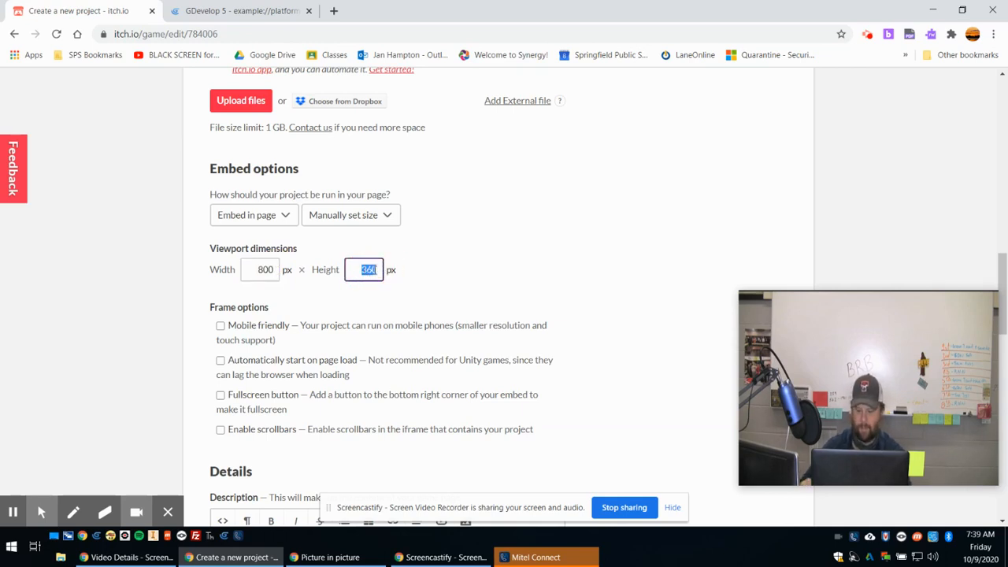
type("600")
left_click(504, 277)
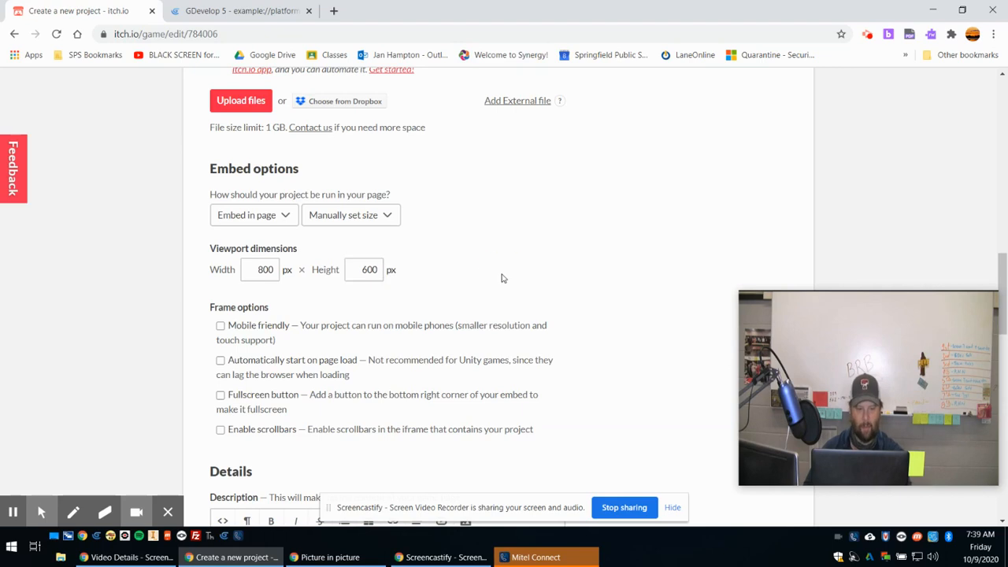
Enable the frame options Automatically start on page load and Fullscreen button.
scroll(451, 283, "down", 1)
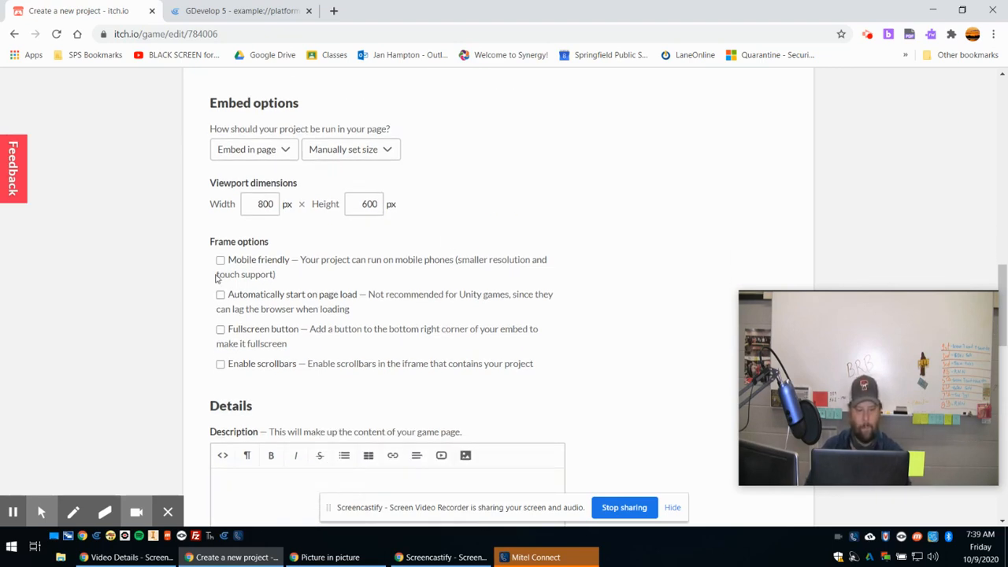
scroll(209, 268, "down", 1)
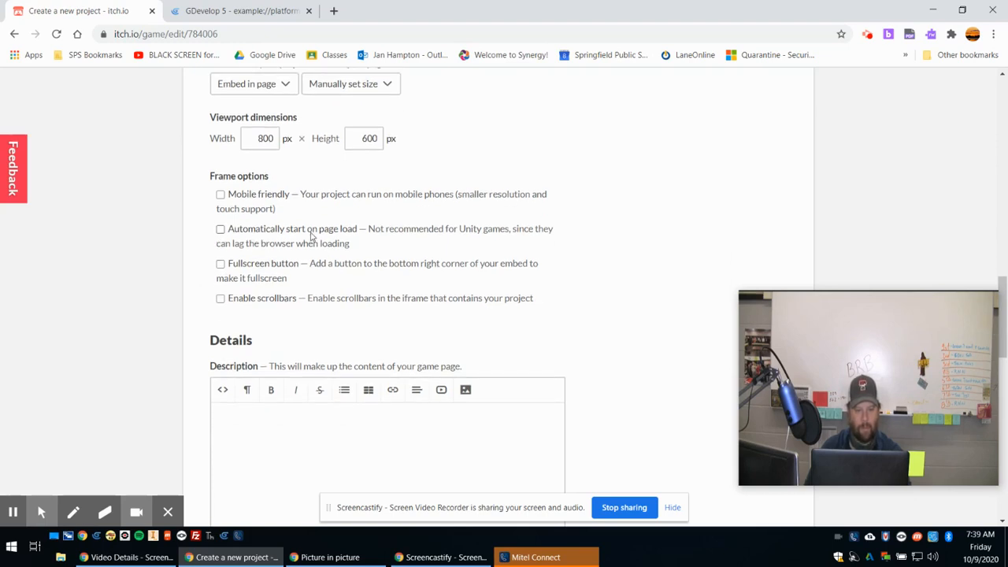
left_click(220, 229)
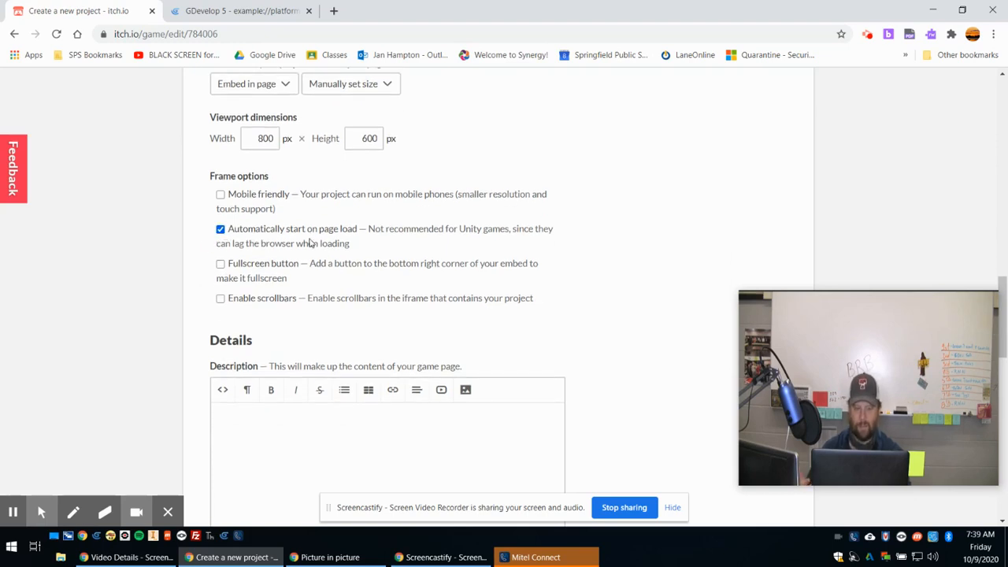
left_click(222, 269)
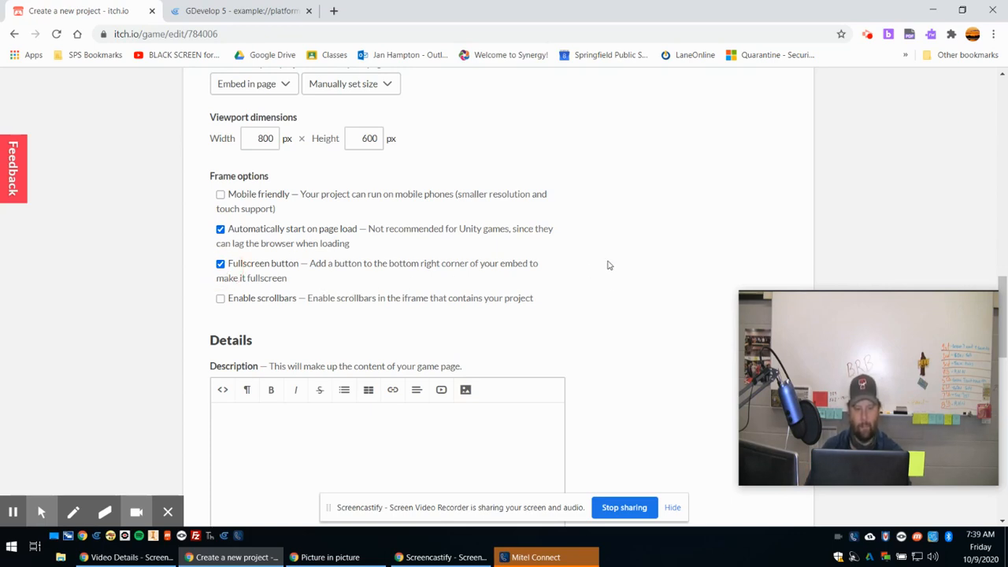
Enter "Use the arrow keys and the spacebar to move your player." as the game page's description.
scroll(626, 260, "down", 2)
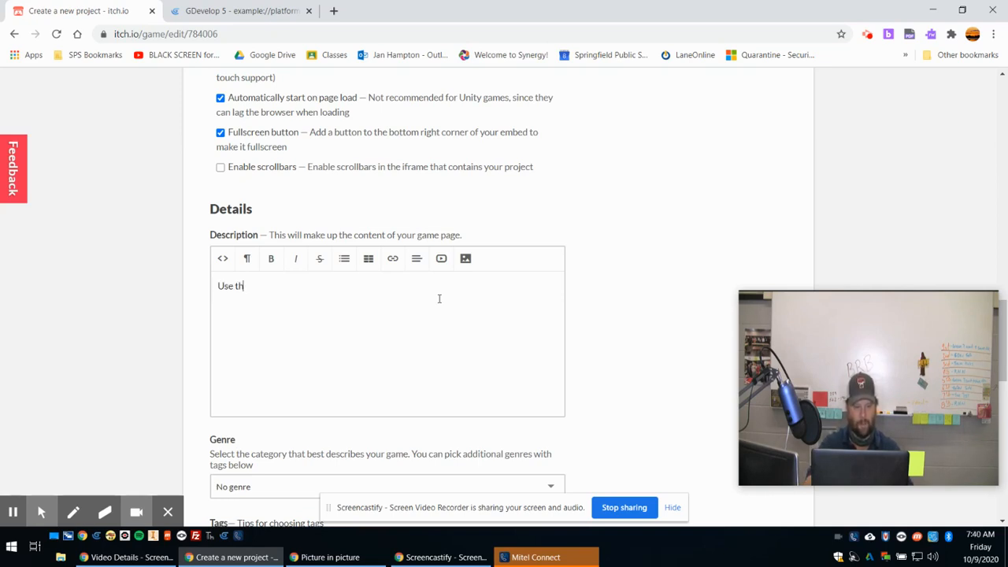
type("row keys and the")
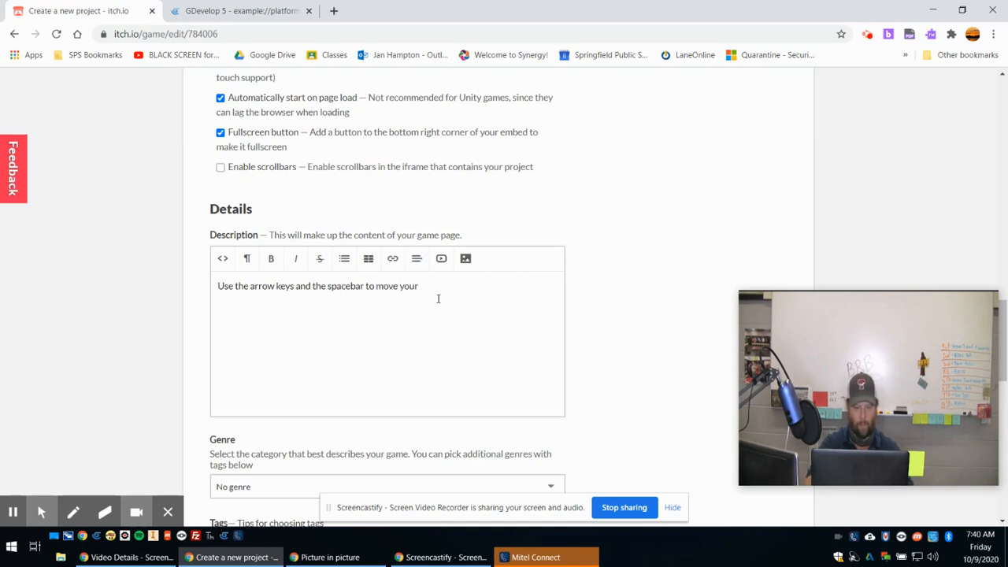
type("spacebar to move your player.")
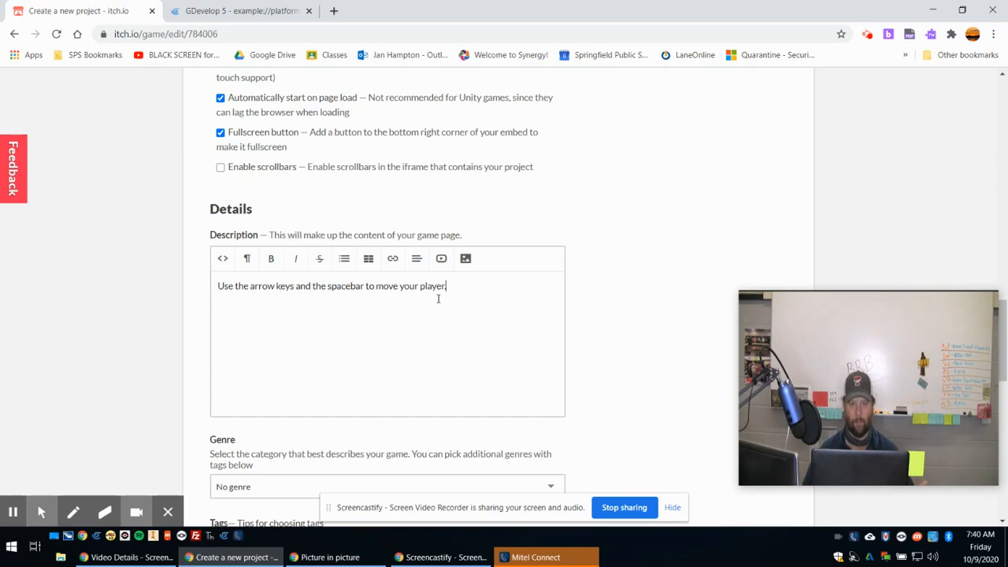
Set the game's genre to Platformer.
scroll(535, 290, "down", 3)
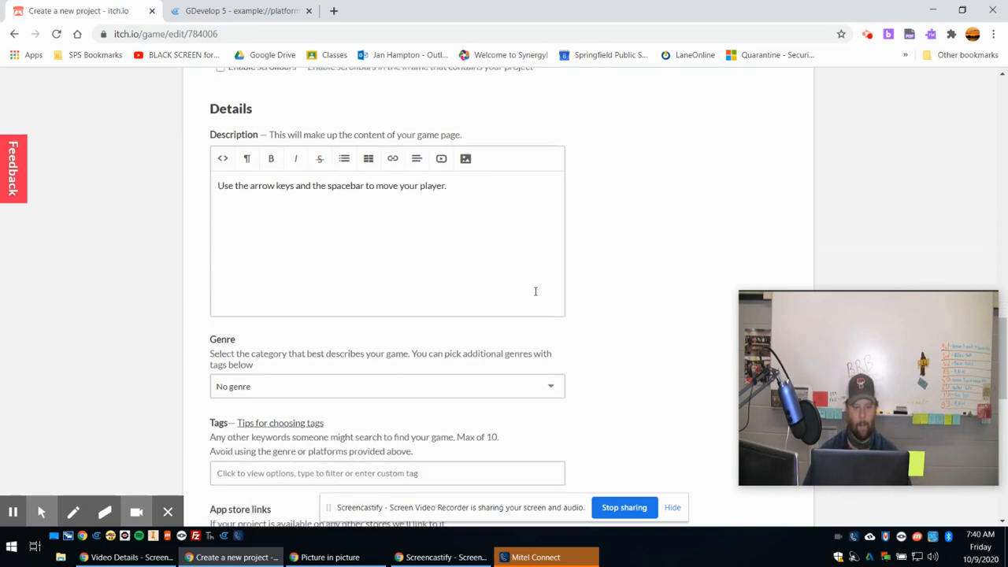
scroll(596, 283, "down", 1)
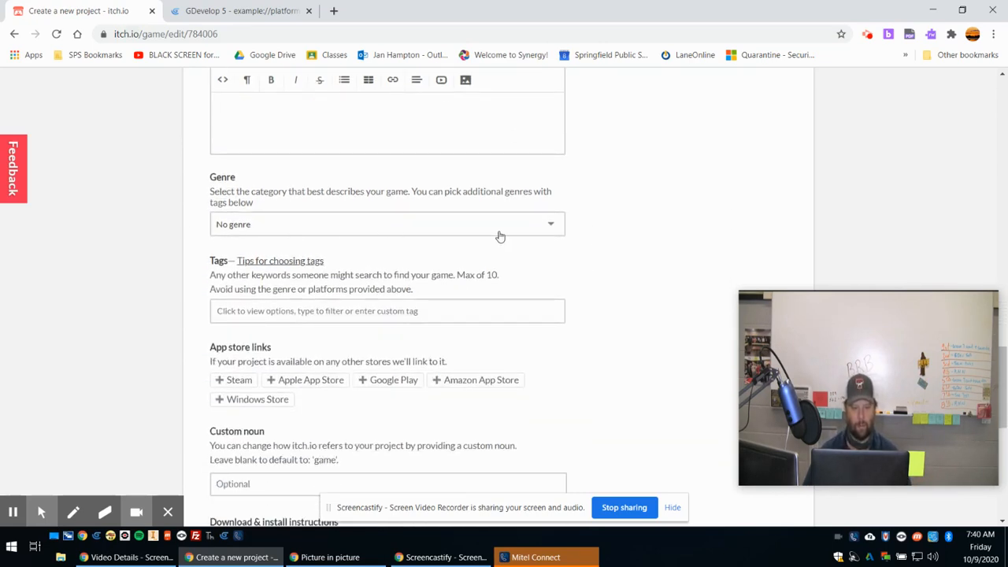
left_click(551, 226)
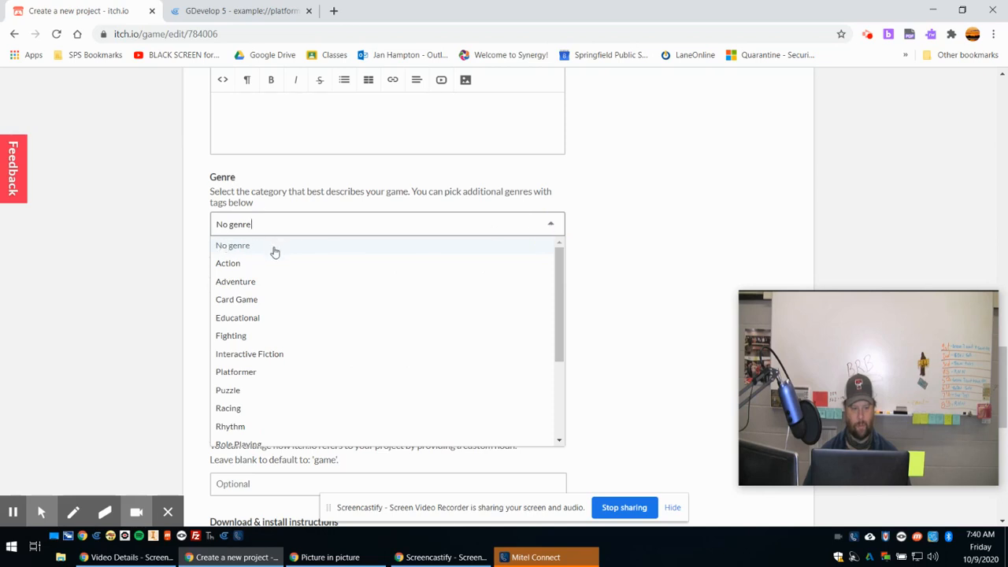
scroll(279, 295, "down", 2)
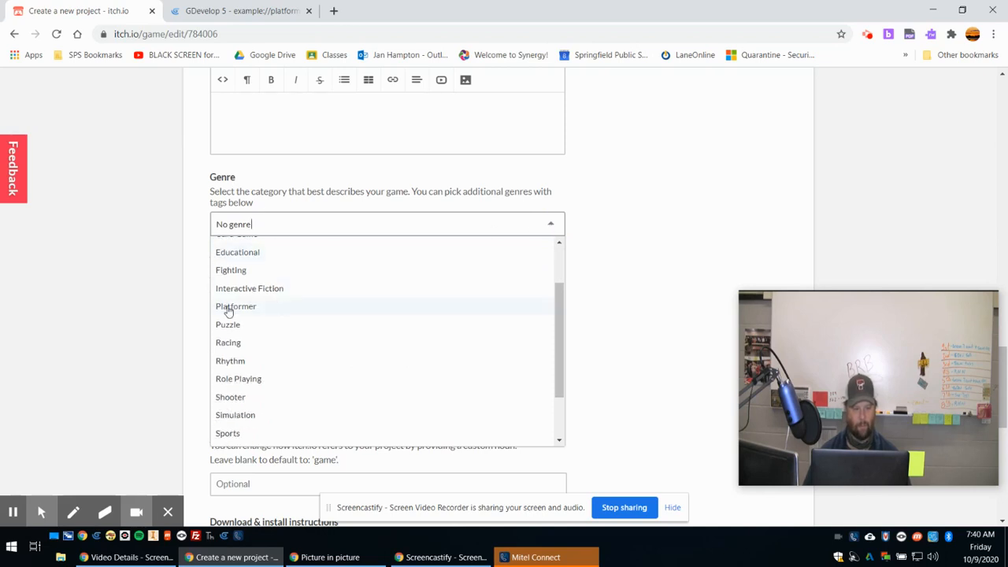
left_click(228, 309)
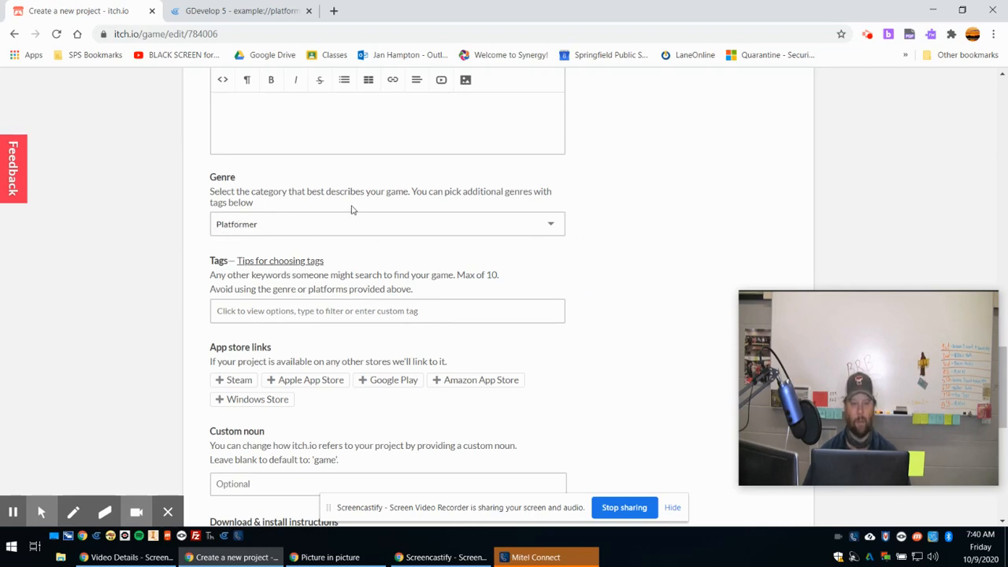
Add the tags funny, fun, platformer and mario to the game.
scroll(252, 270, "down", 1)
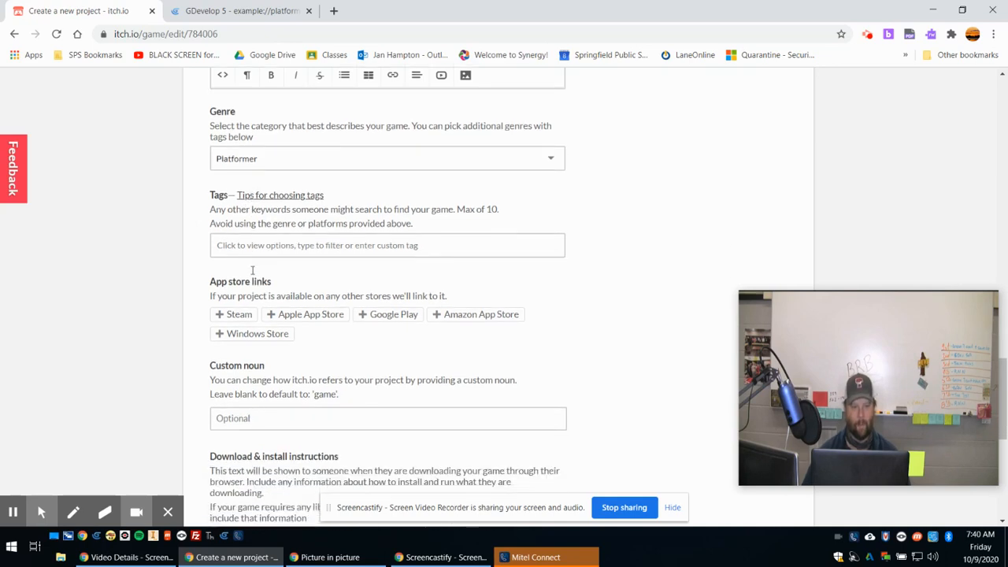
left_click(348, 245)
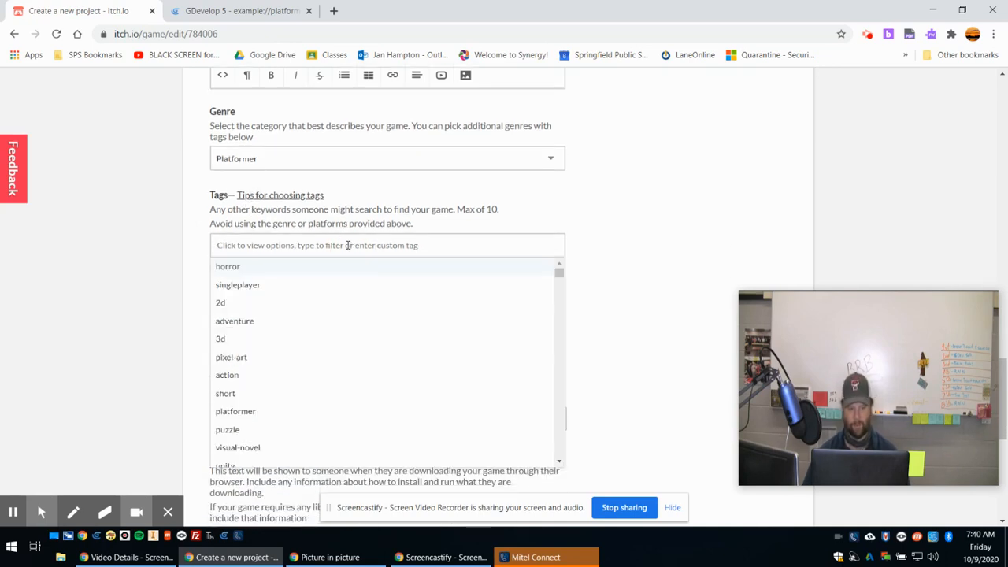
type("funny")
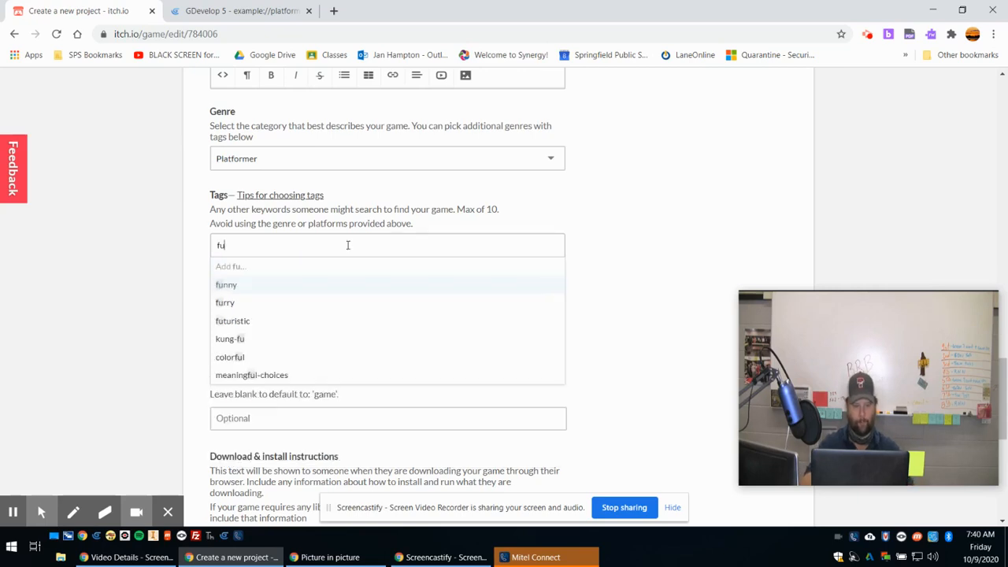
key("Return")
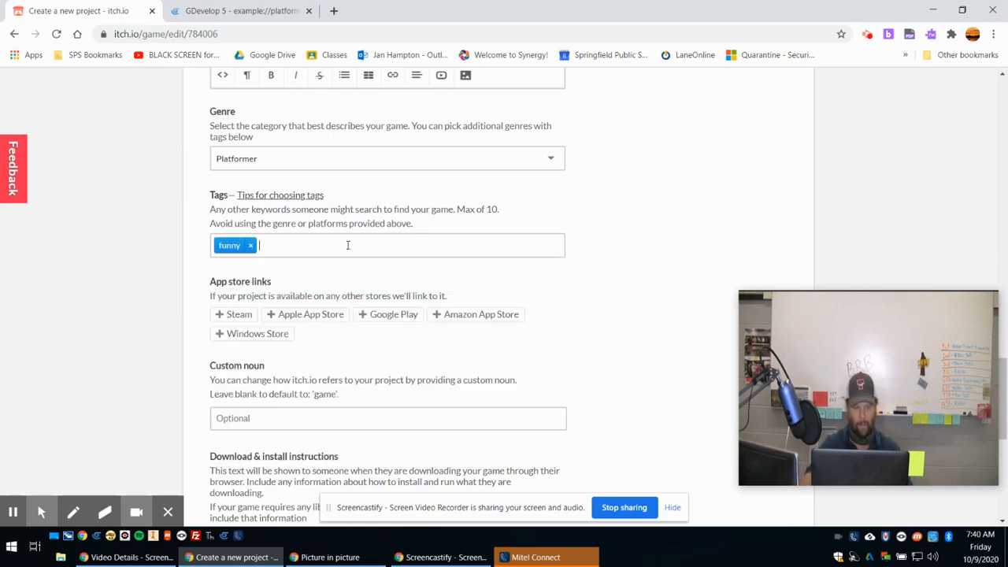
type("fun")
key("Return")
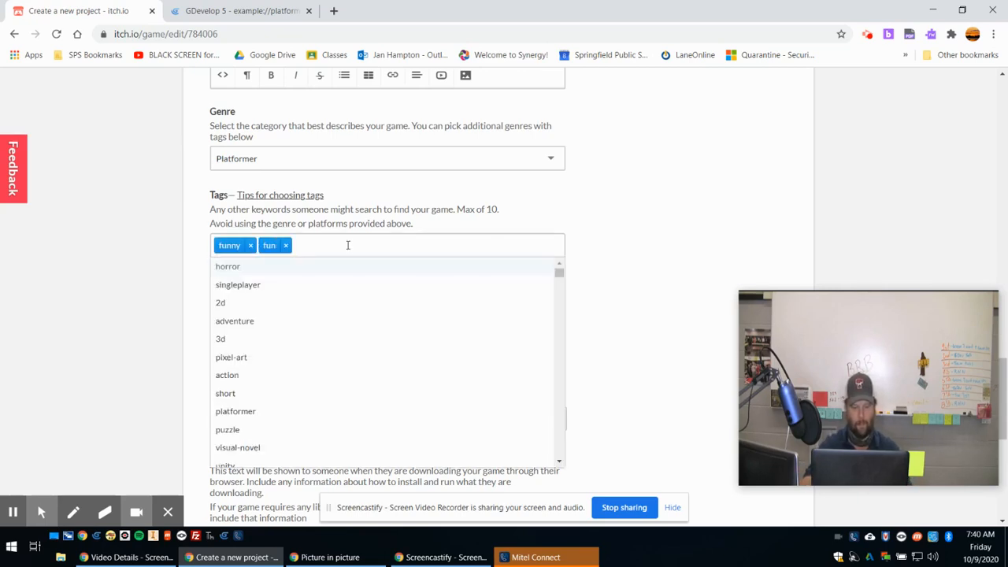
type("pl")
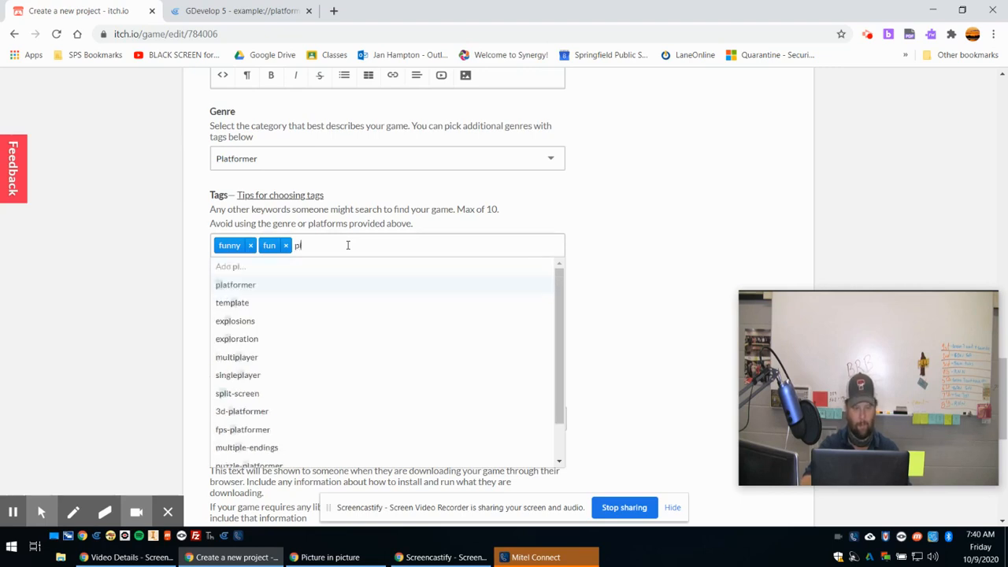
type("atformer")
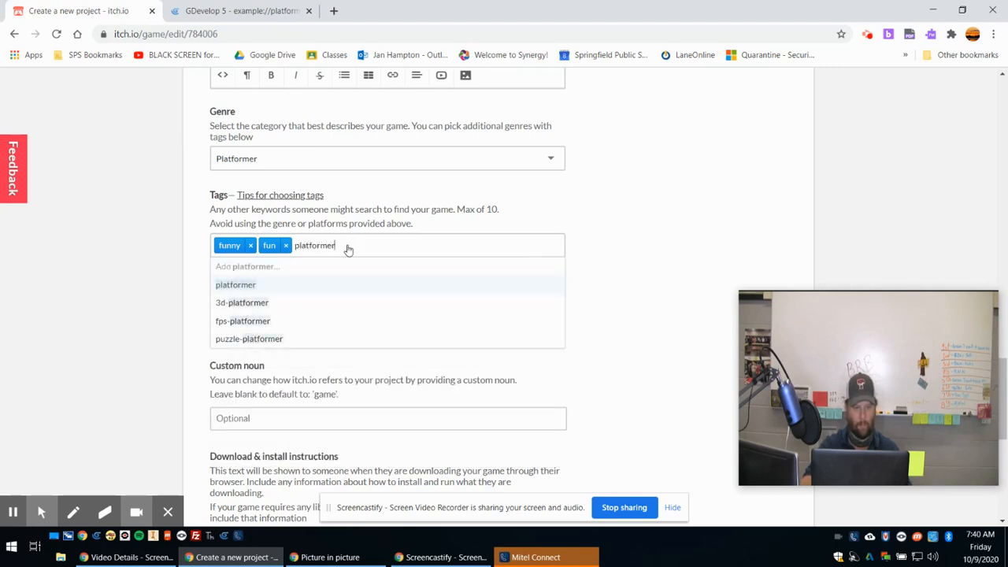
key("Return")
type("mario")
key("Return")
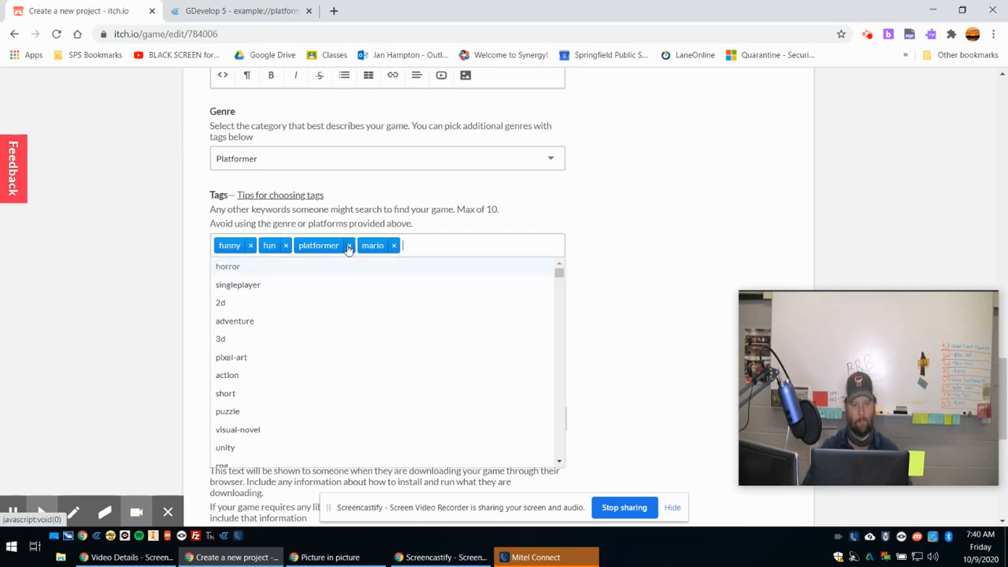
left_click(619, 243)
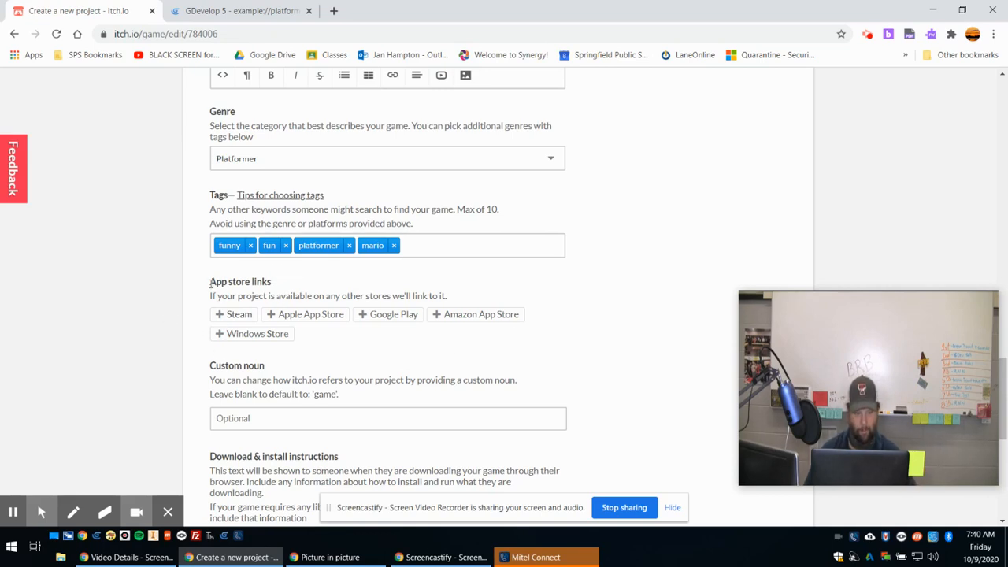
Set the project's Community option to Disabled and save the project to view its page.
scroll(208, 315, "down", 1)
scroll(207, 318, "down", 2)
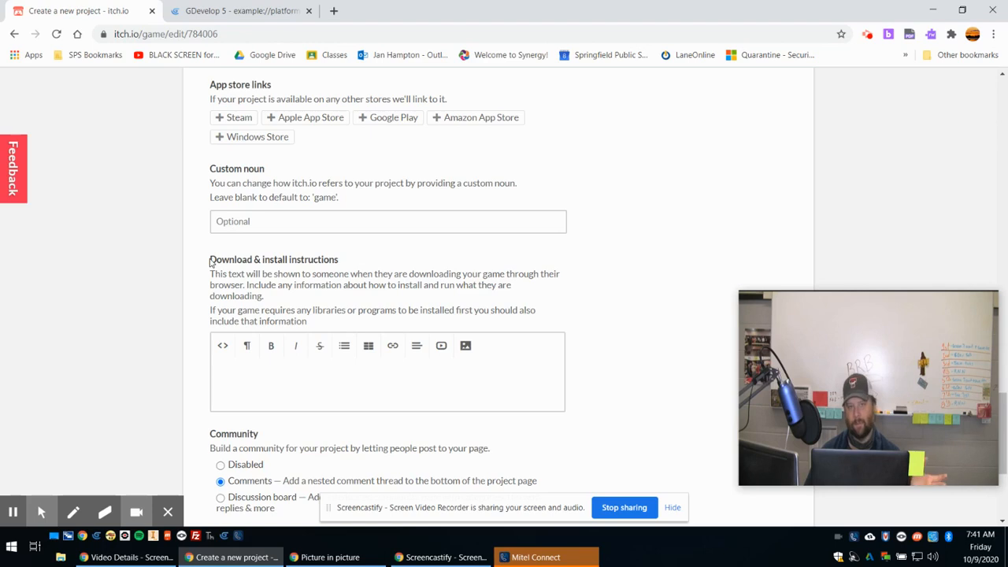
scroll(211, 264, "down", 2)
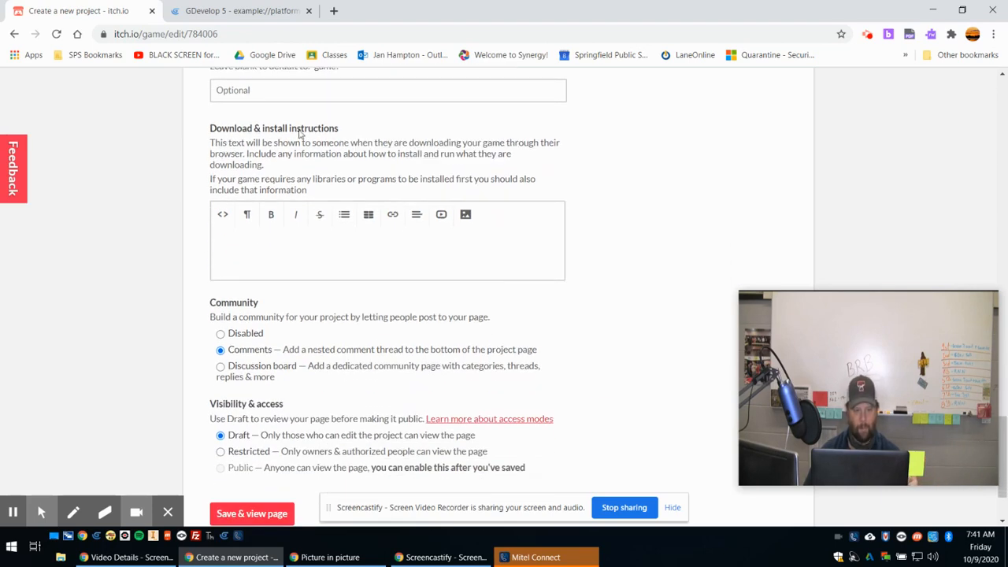
scroll(212, 252, "down", 2)
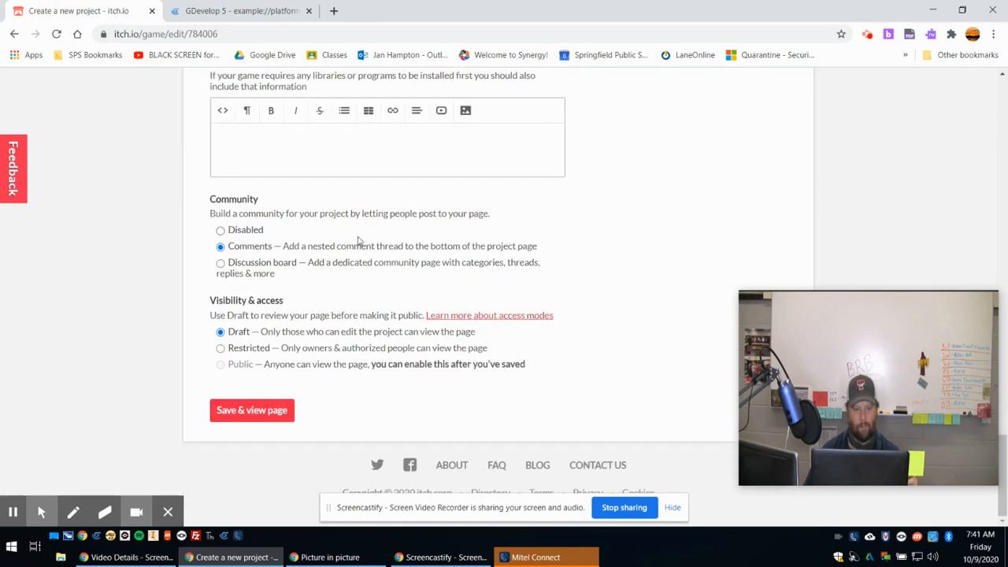
left_click(221, 231)
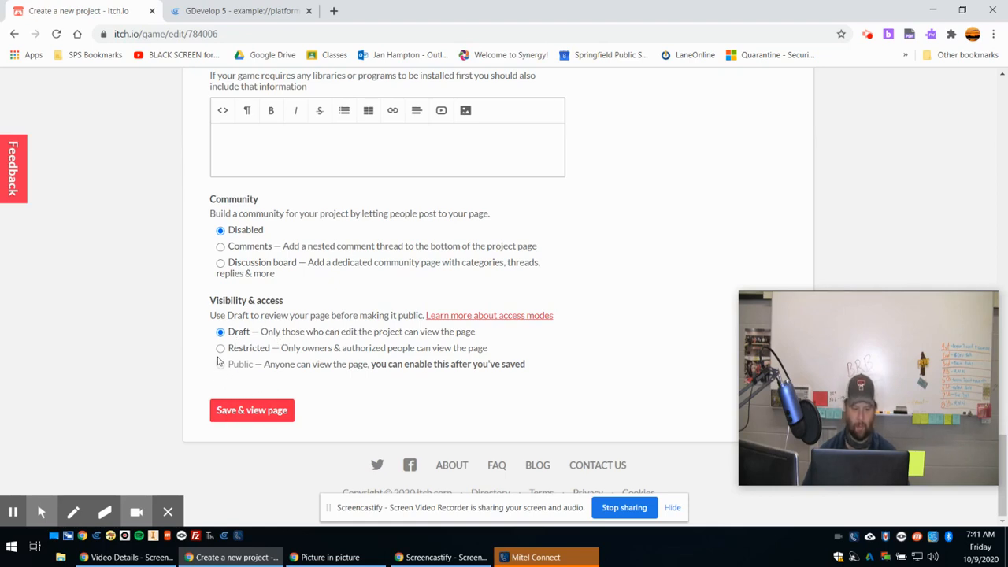
left_click(252, 416)
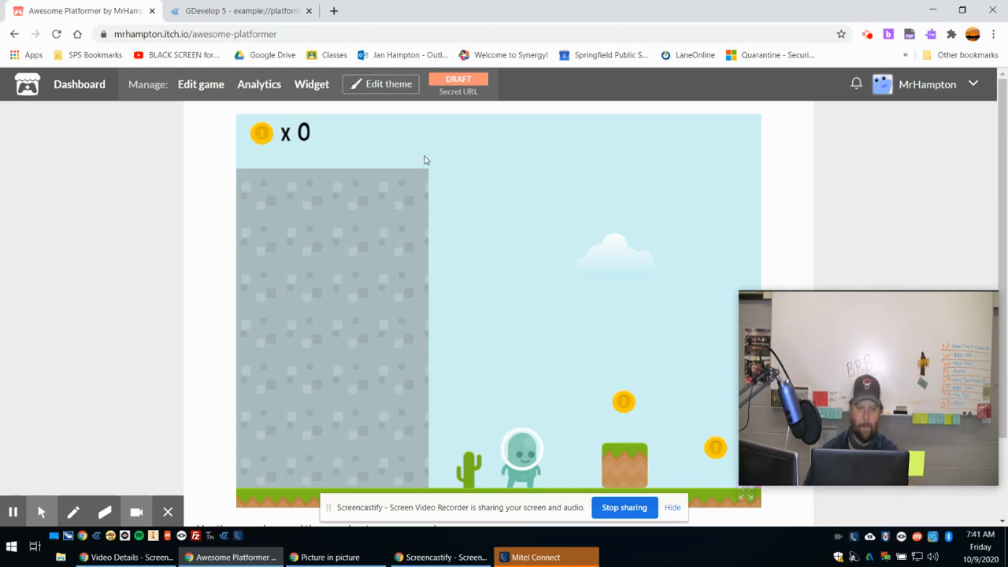
Change the draft project's visibility to Public, make it unlisted in search & browse, and save the project.
left_click(459, 82)
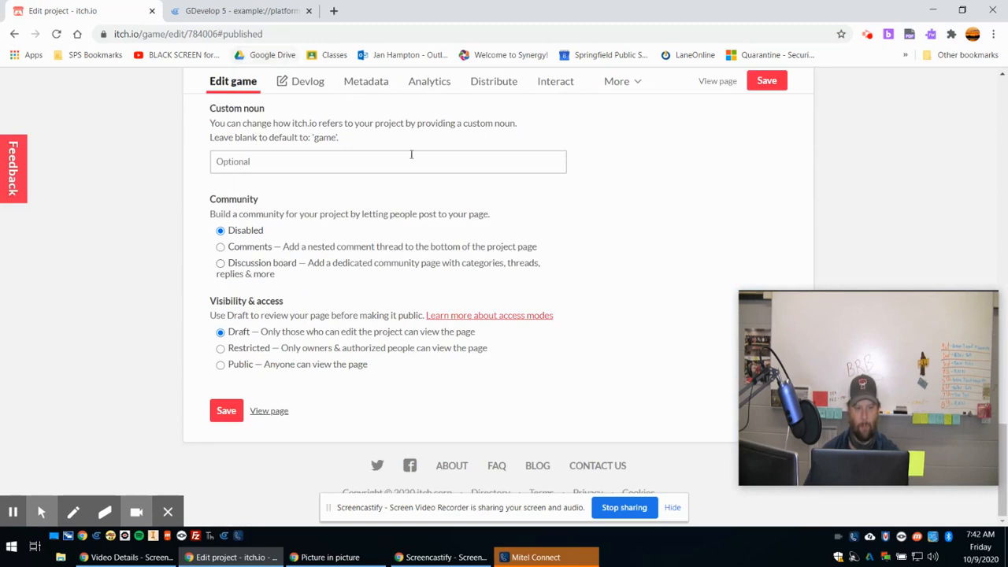
left_click(221, 368)
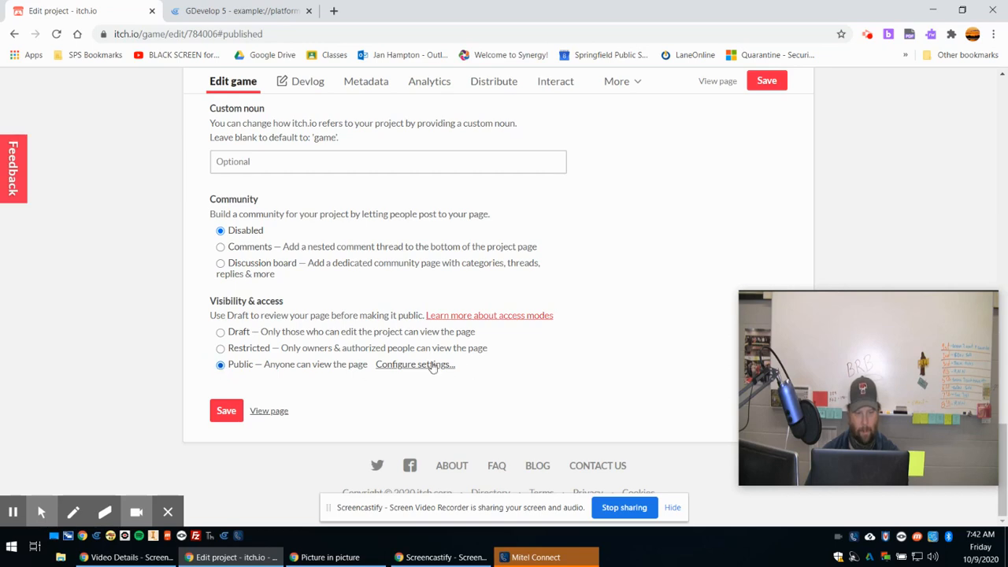
left_click(431, 369)
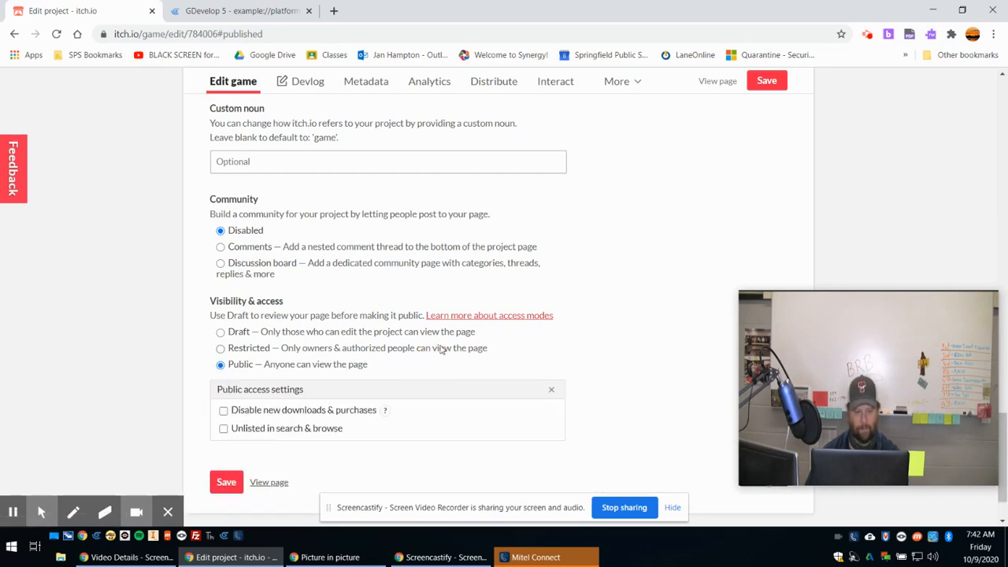
left_click(224, 432)
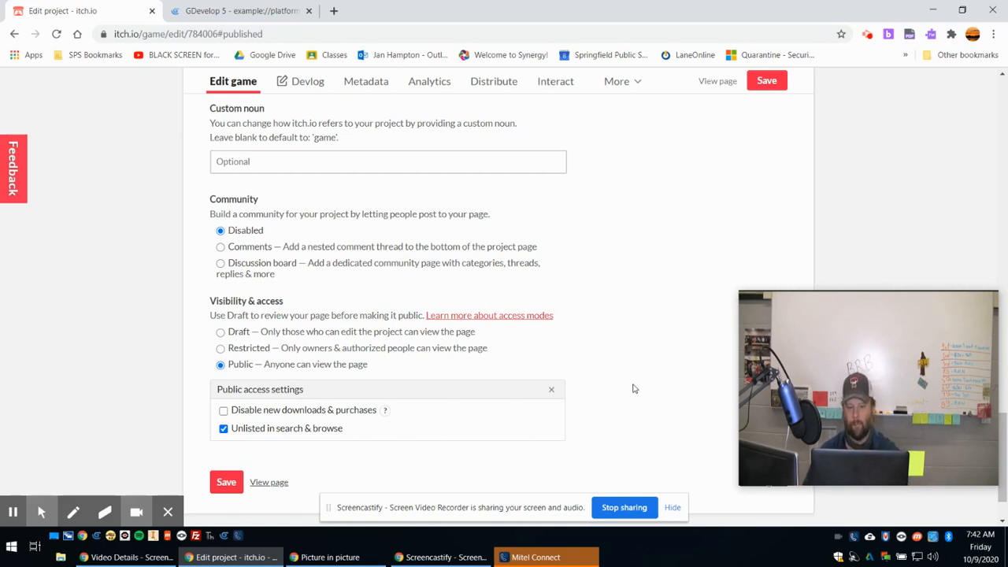
left_click(226, 484)
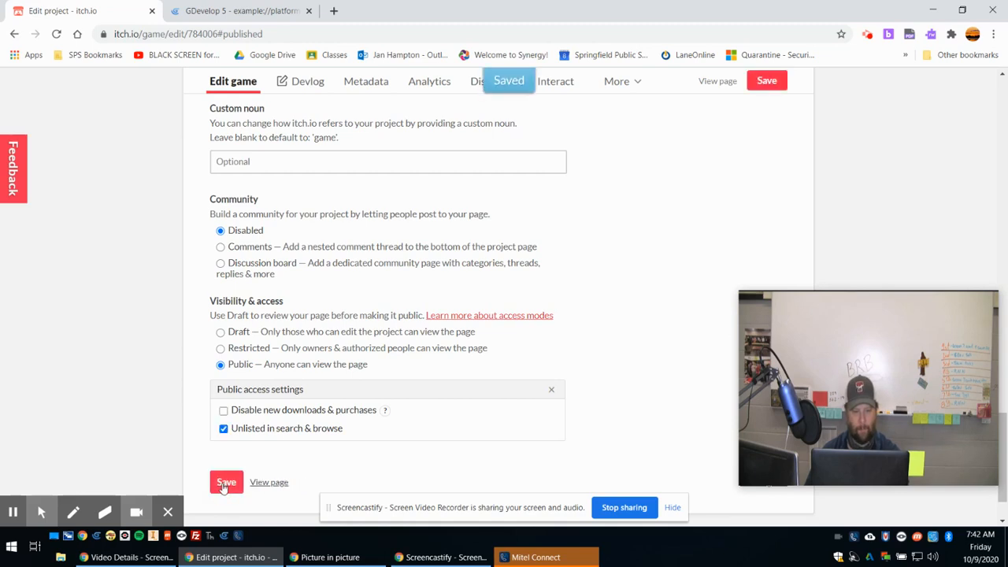
View the published Awesome Platformer page, look over the embedded game and select the page's web address.
left_click(265, 485)
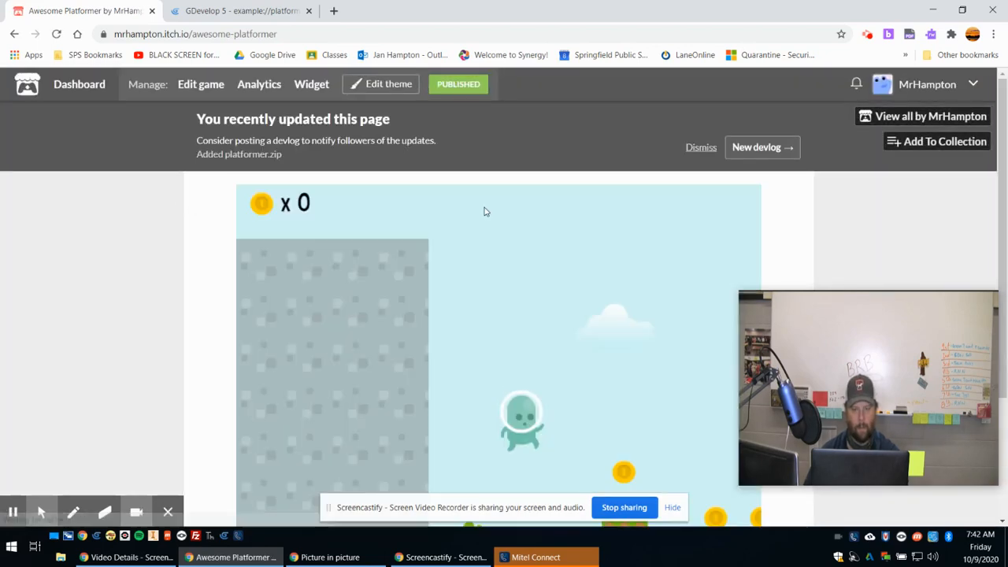
scroll(481, 219, "down", 2)
scroll(482, 224, "up", 2)
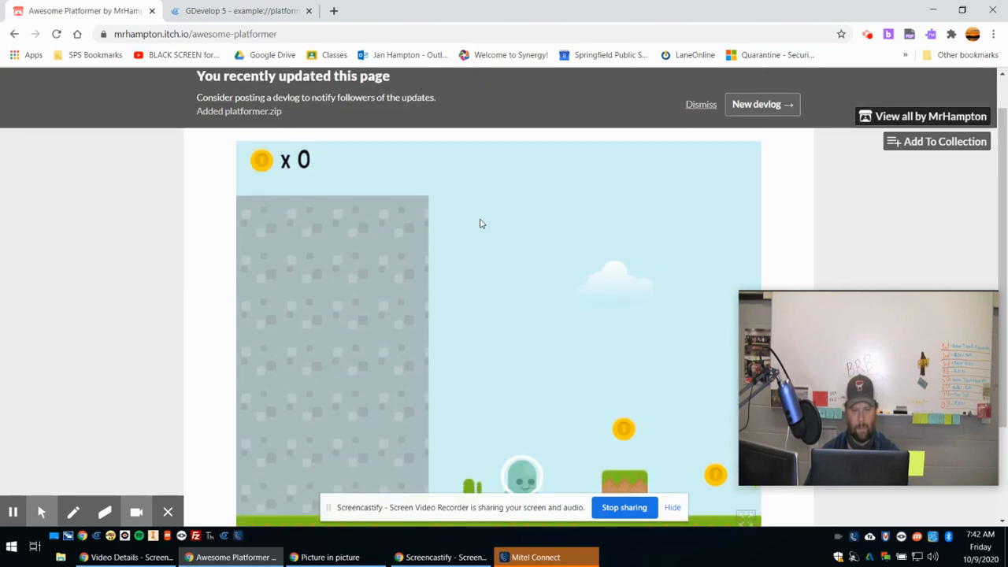
scroll(479, 222, "down", 1)
scroll(557, 347, "down", 1)
scroll(355, 302, "up", 3)
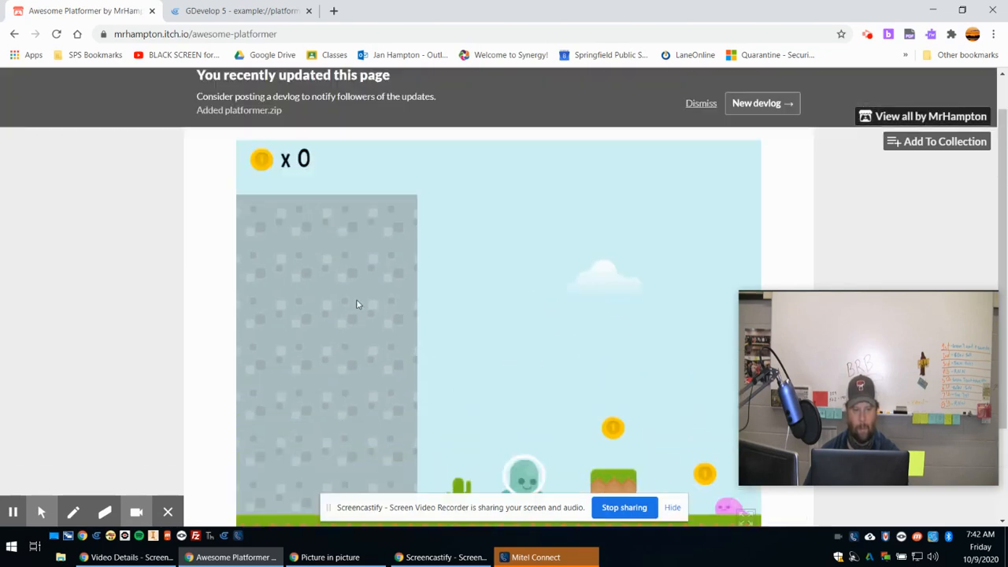
left_click_drag(113, 33, 309, 36)
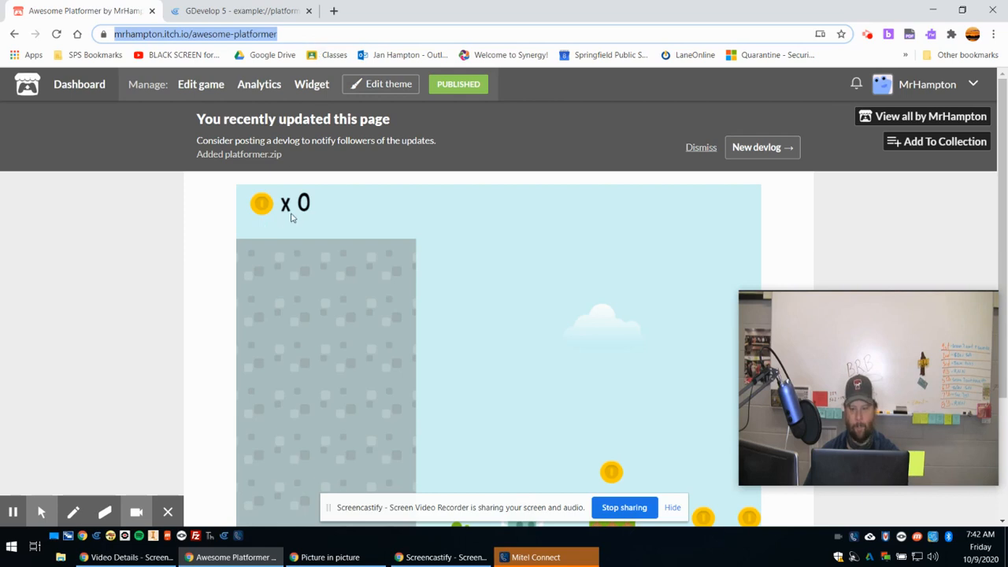